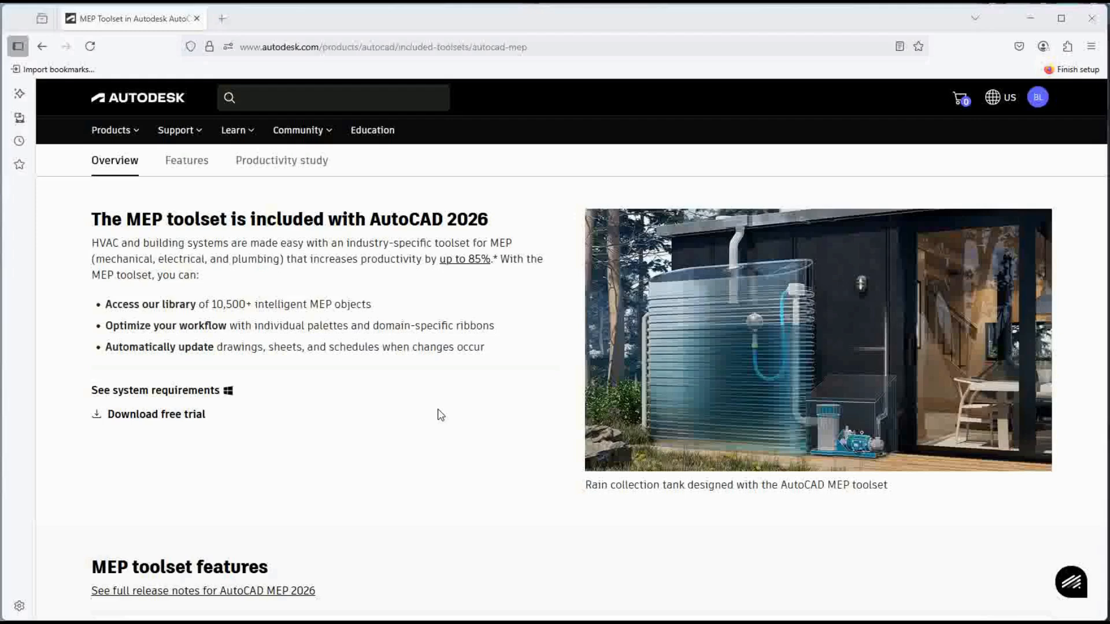
Open the Conduit alignment article from the MEP toolset's new 2026 features and read how top and bottom elevations work.
scroll(446, 386, "down", 3)
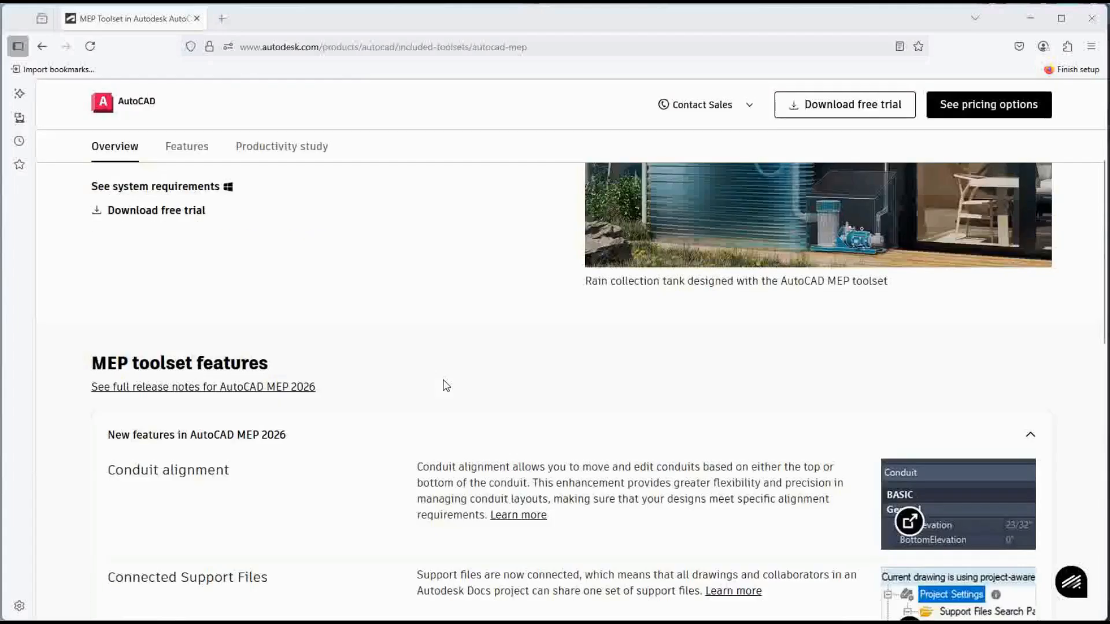
scroll(446, 386, "up", 2)
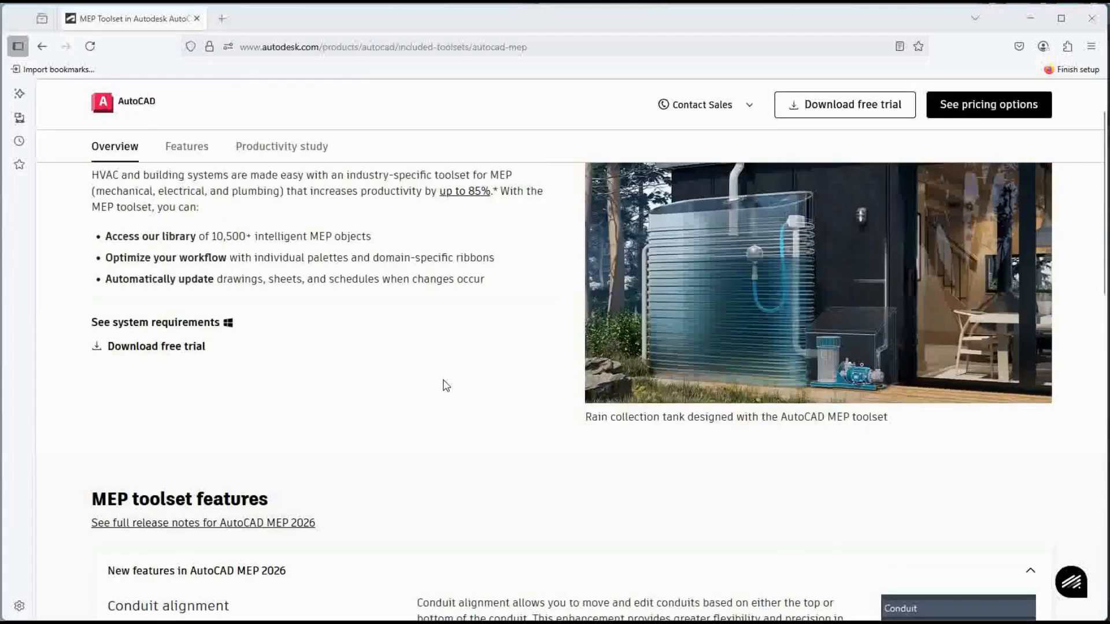
scroll(445, 385, "down", 5)
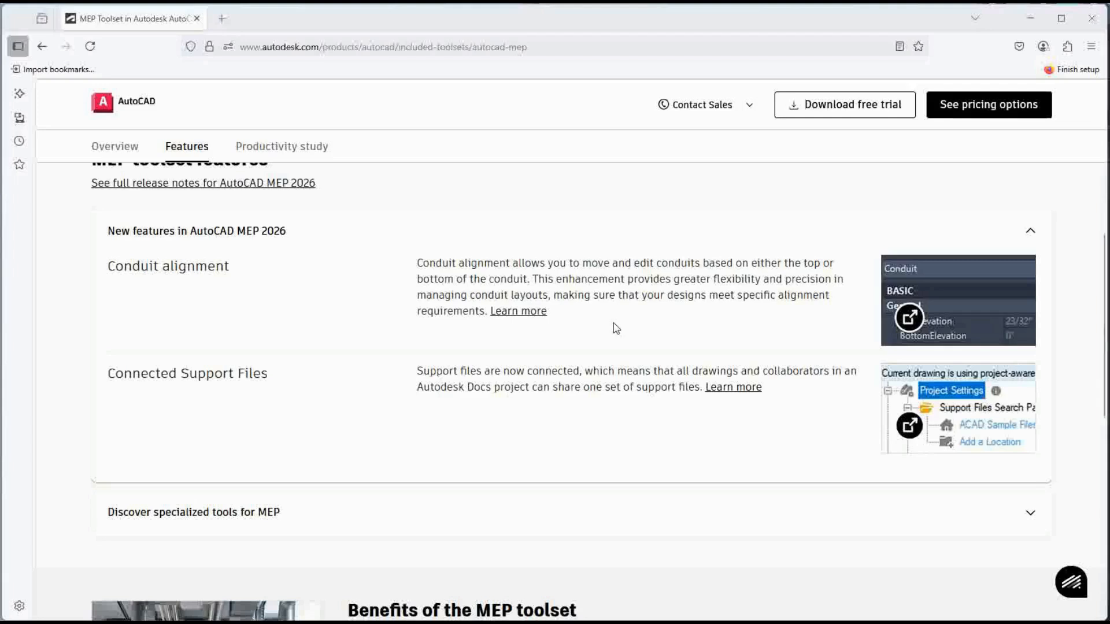
left_click(543, 315)
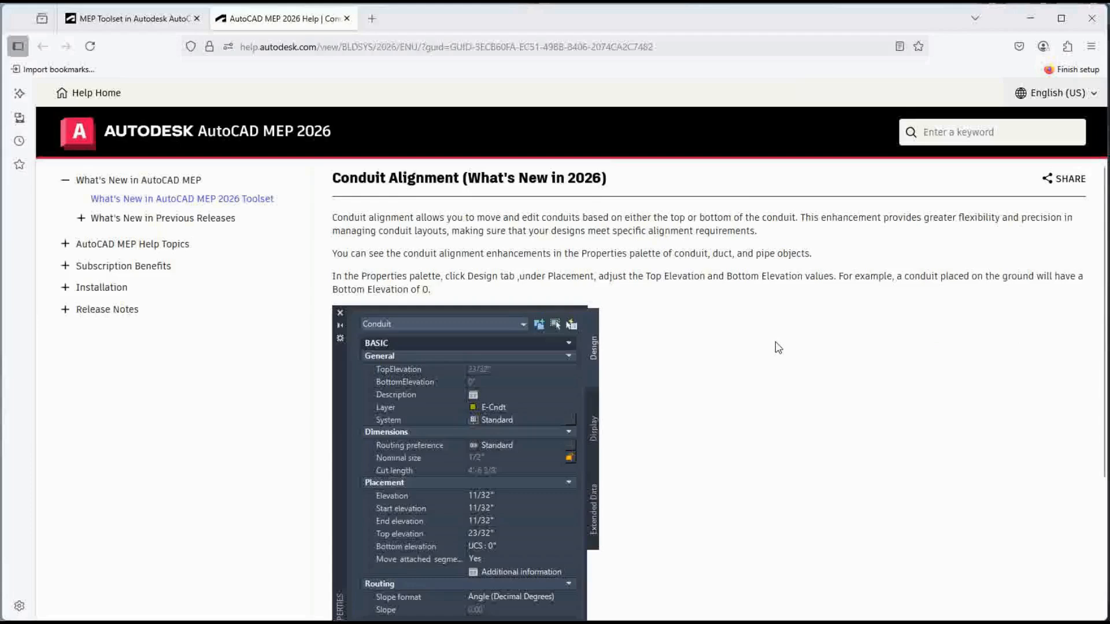
scroll(777, 347, "down", 2)
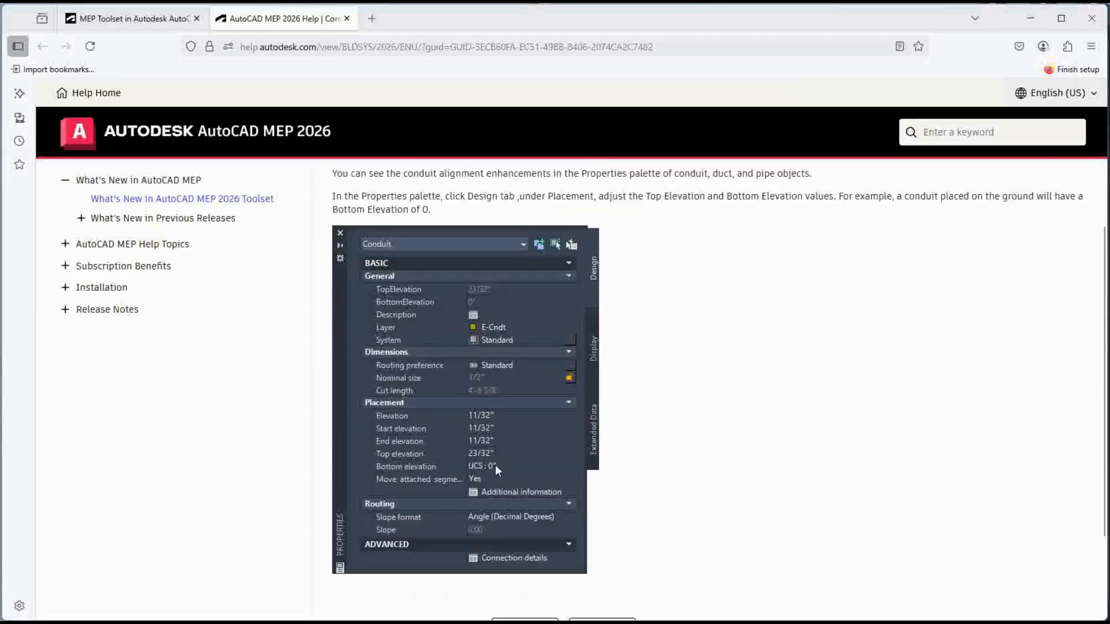
scroll(689, 448, "down", 3)
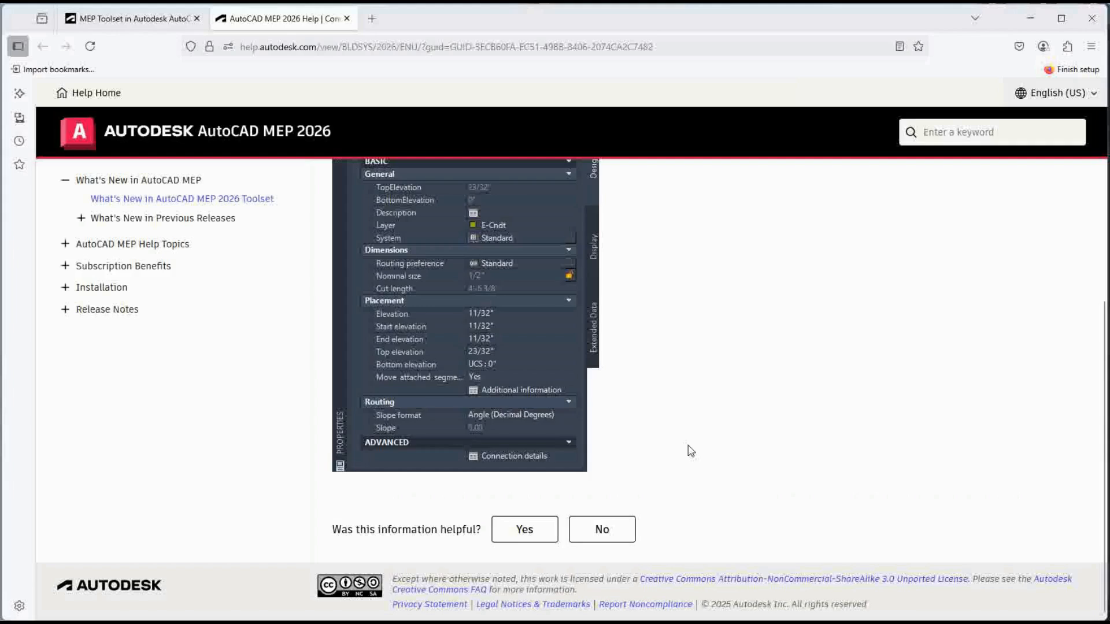
scroll(691, 451, "up", 5)
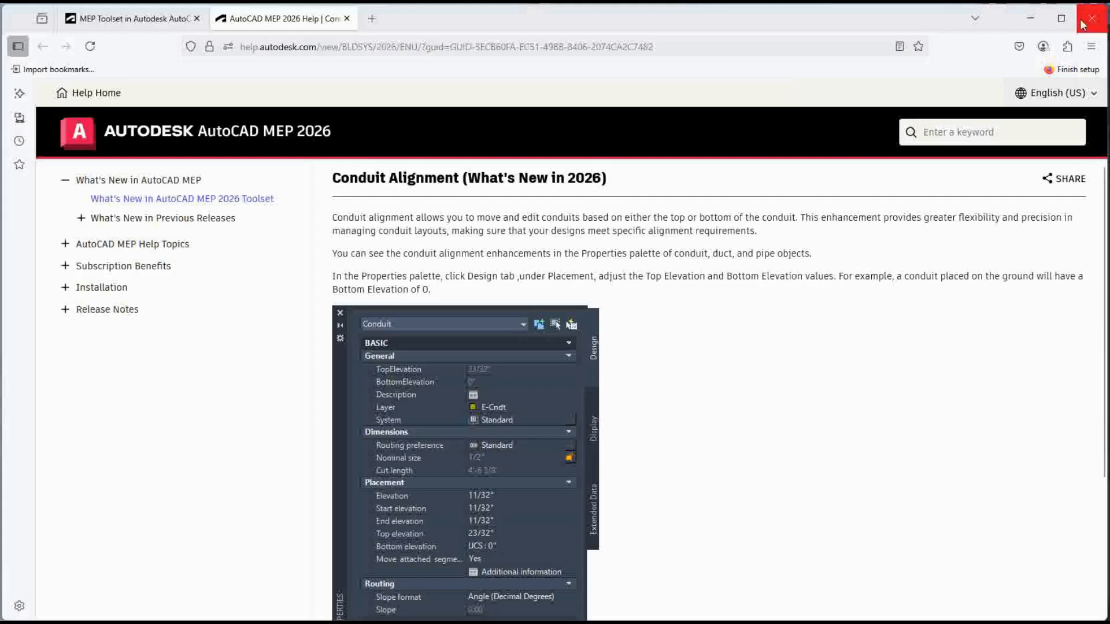
Switch to AutoCAD MEP and examine the conduit styles in the Styles Browser, closing it when done.
left_click(1033, 15)
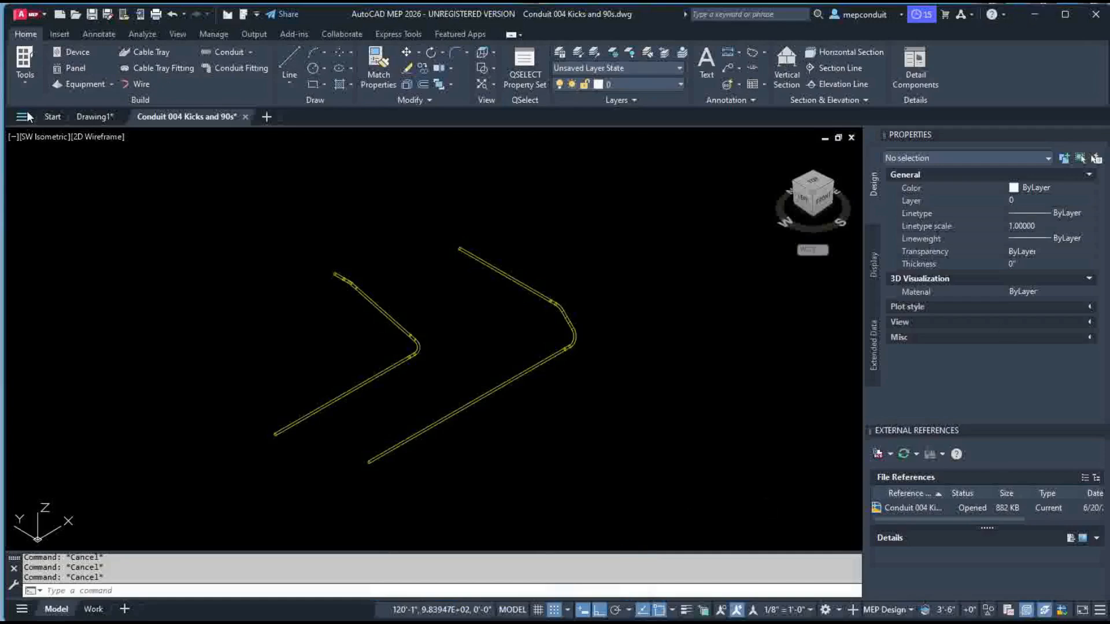
left_click(29, 86)
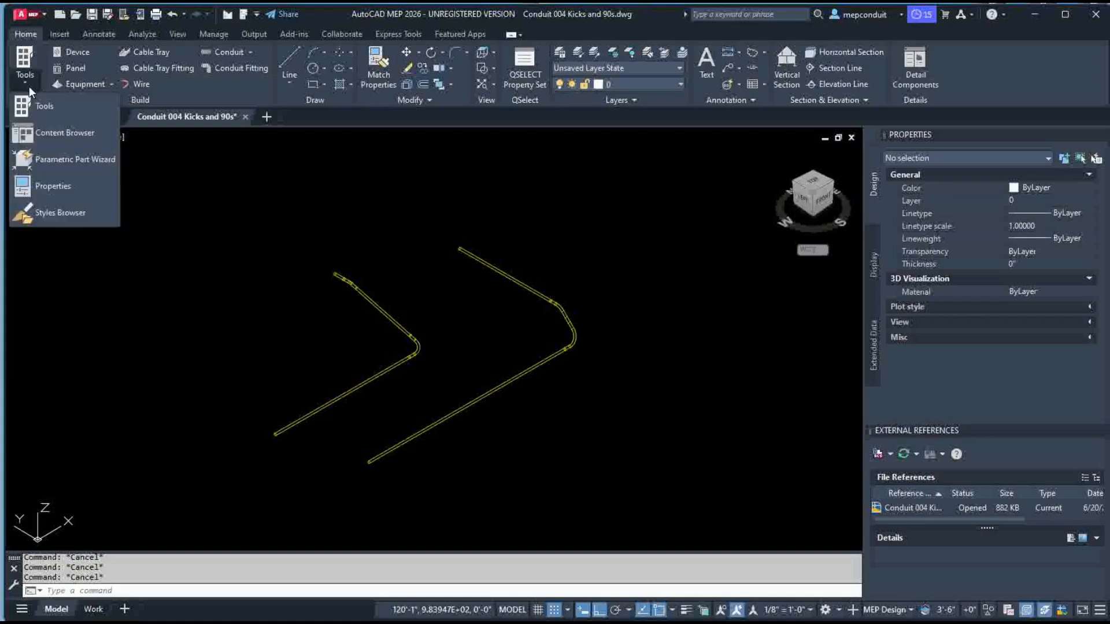
left_click(52, 222)
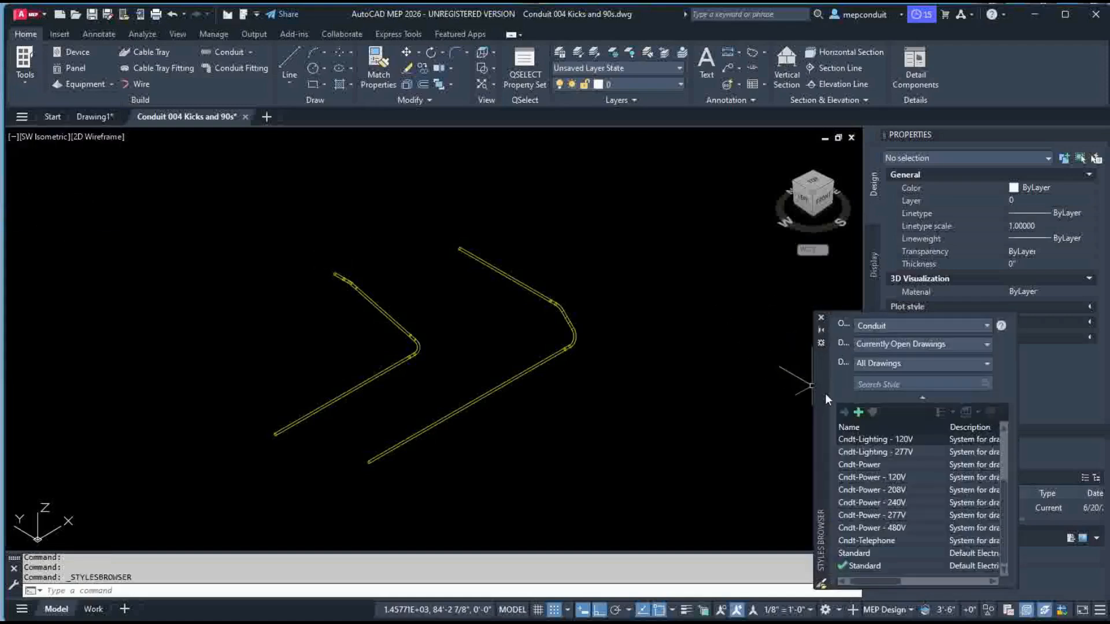
left_click_drag(1004, 485, 987, 530)
left_click(821, 317)
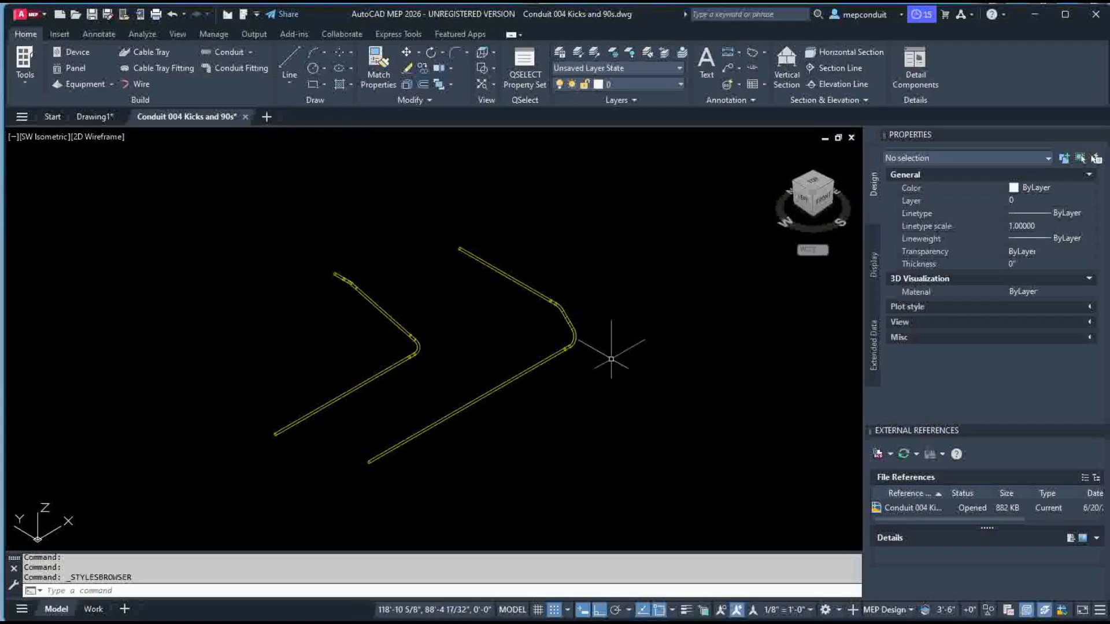
Delete the entire outer conduit run, including its fittings, leaving only the inner run.
left_click(612, 463)
left_click(518, 261)
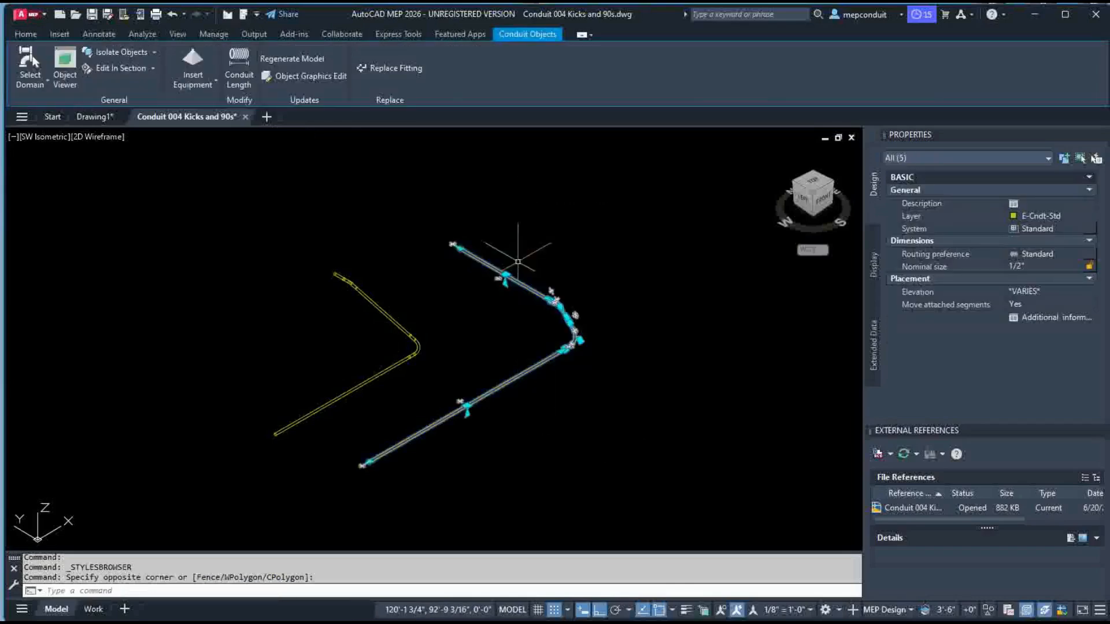
key("Delete")
key("Escape")
key("Escape")
key("Escape")
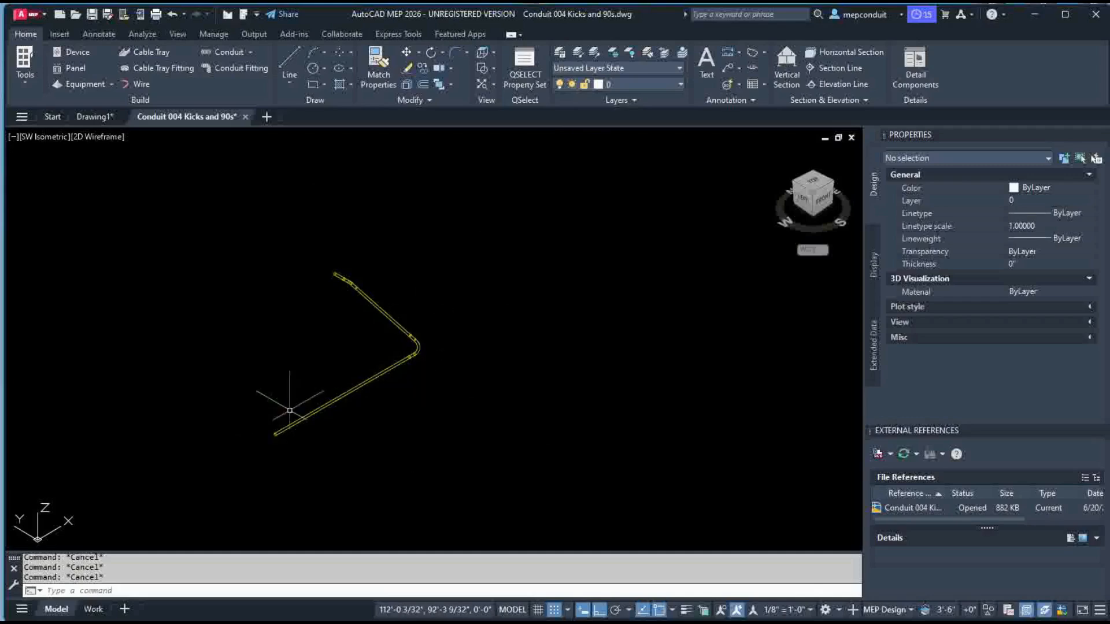
Draw a 1/2" conduit run beside the existing one, with a long segment and a 90° turn into a shorter one.
left_click(214, 52)
left_click(389, 457)
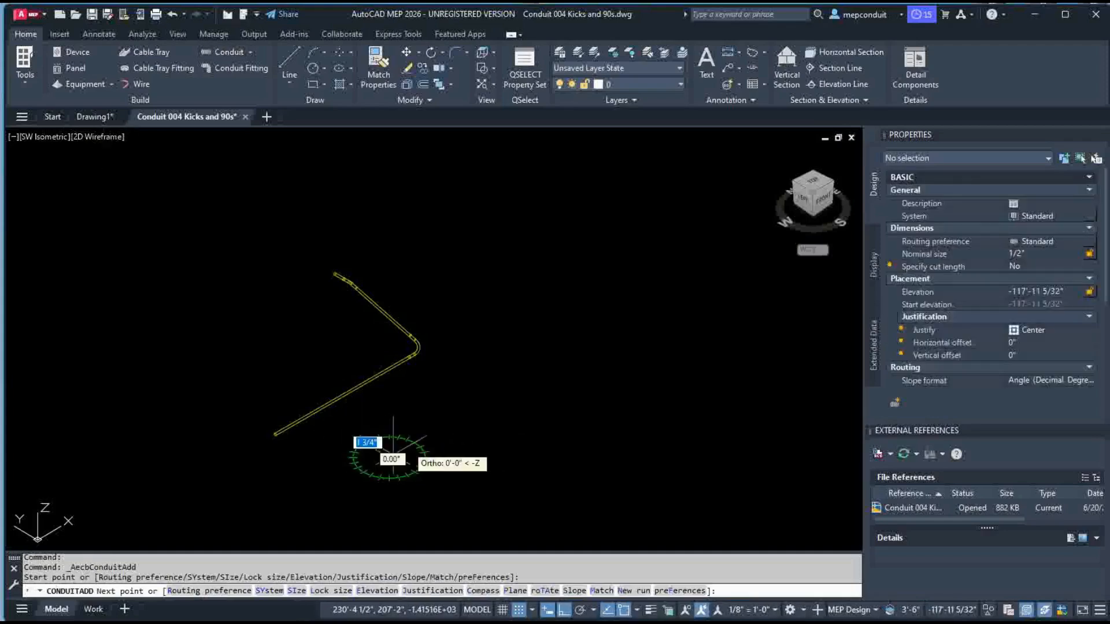
left_click(597, 332)
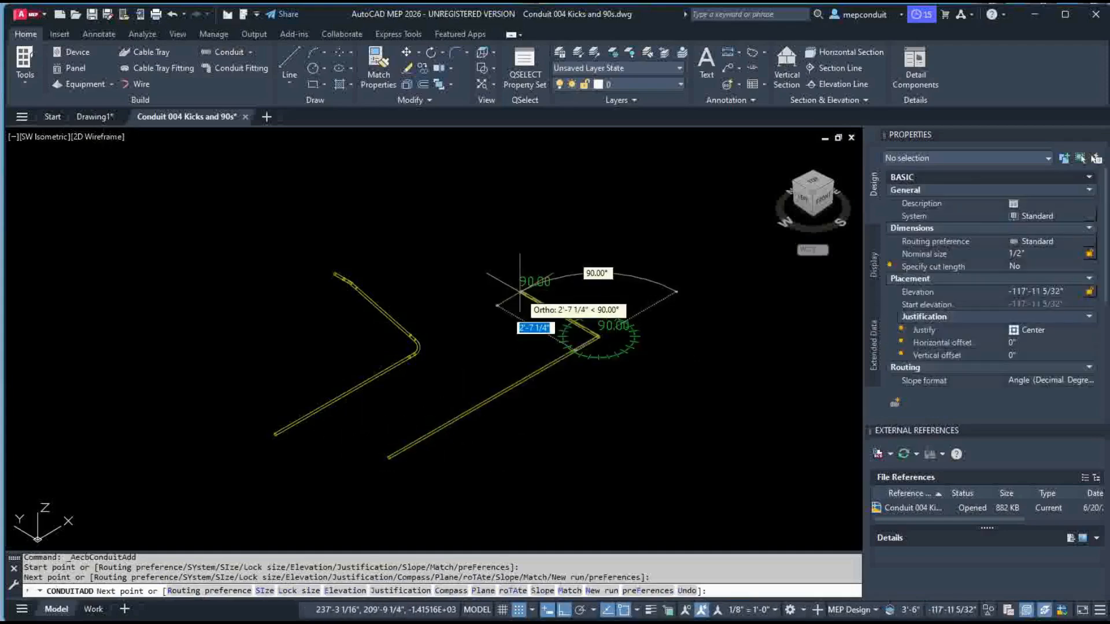
left_click(484, 270)
key("Escape")
key("Escape")
Set the elevation of the new conduit run's long segment to 0.
left_click(515, 386)
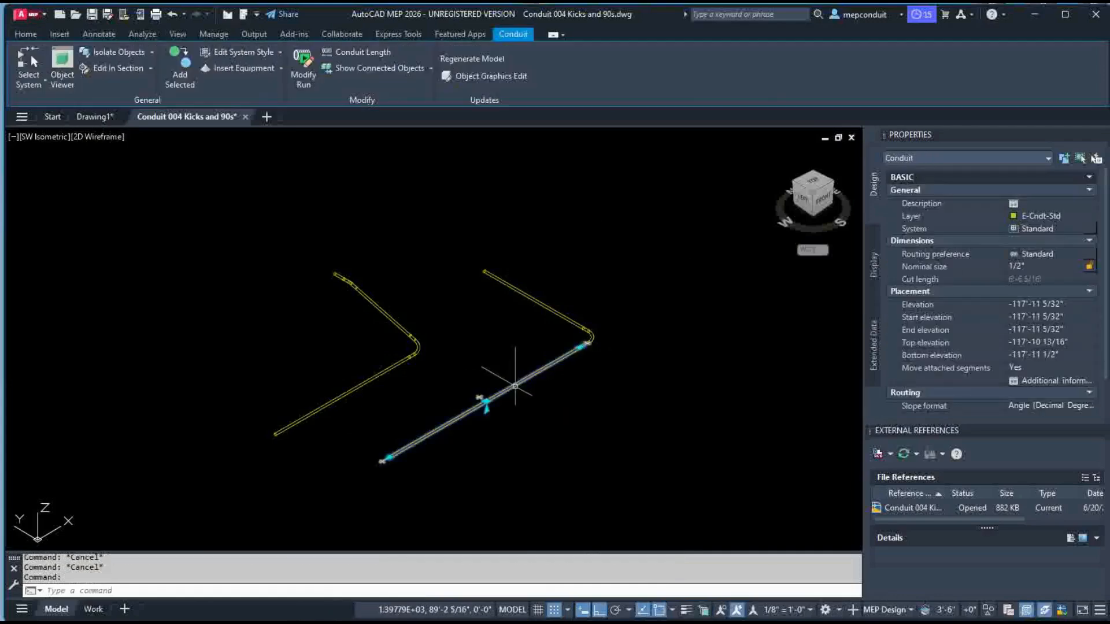
left_click(1070, 304)
type("0")
key("Return")
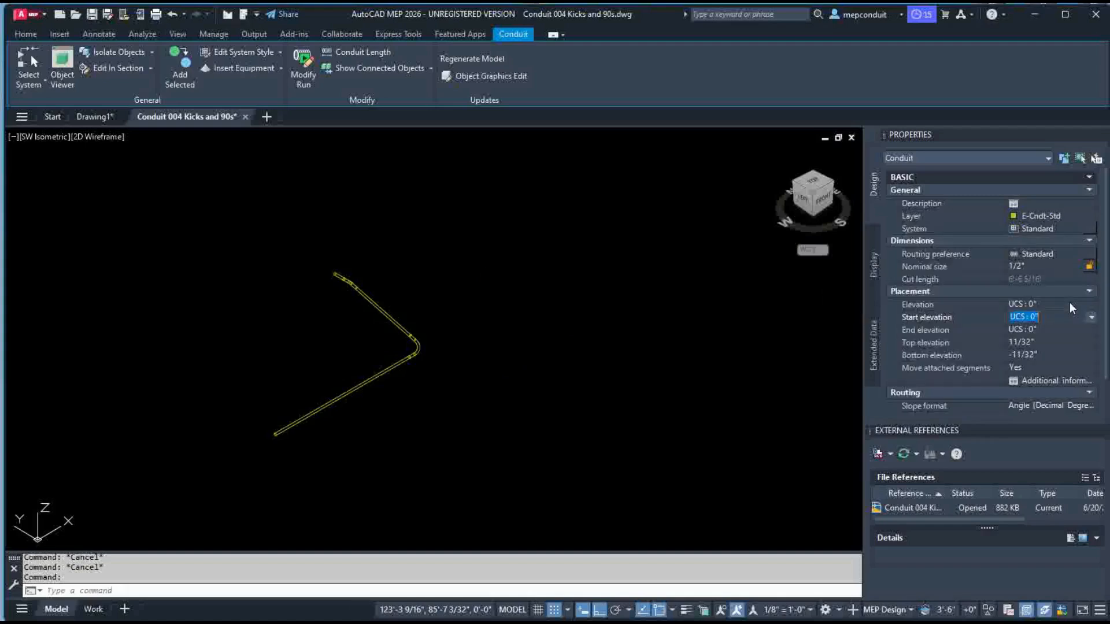
key("Escape")
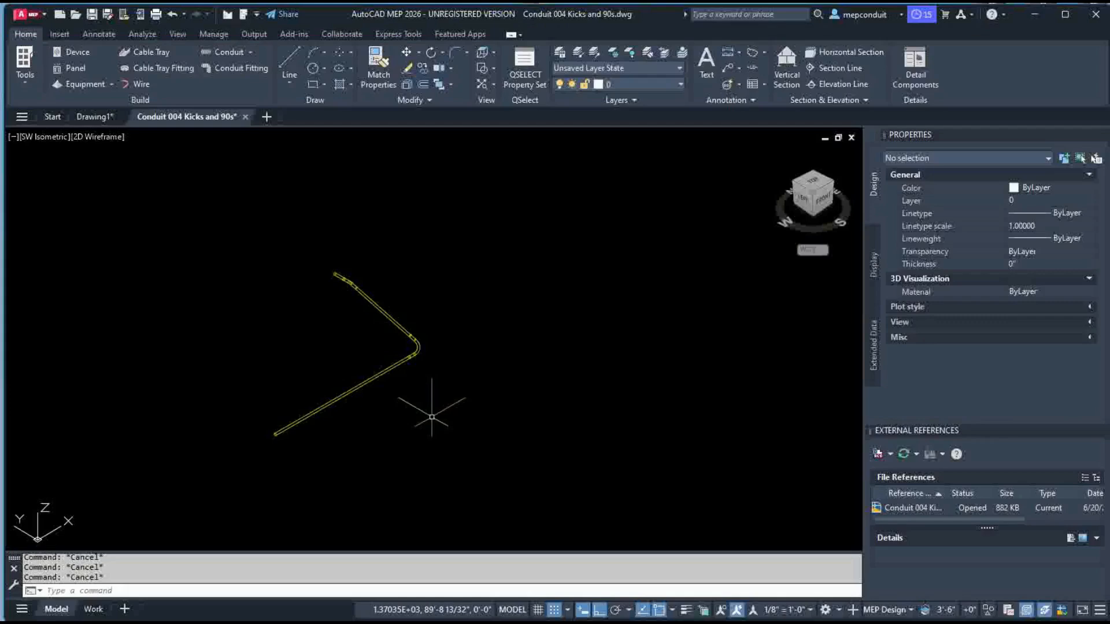
Draw a guide polyline about 1'-4" long from the remaining run's open lower end, perpendicular to the conduit.
type("pl")
key("Return")
scroll(295, 424, "up", 5)
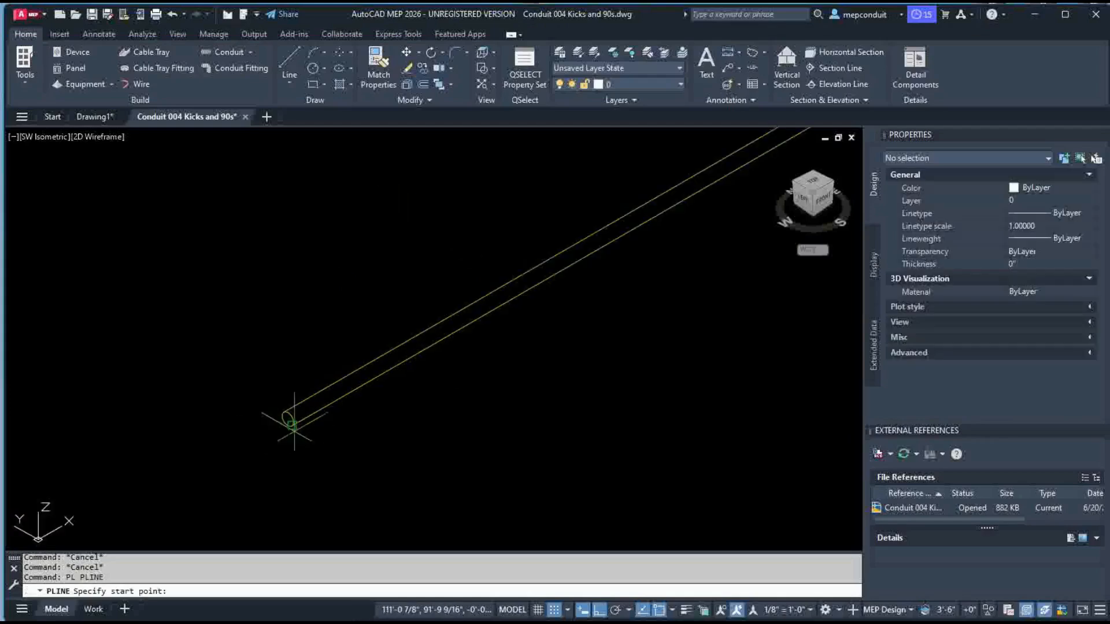
left_click(291, 421)
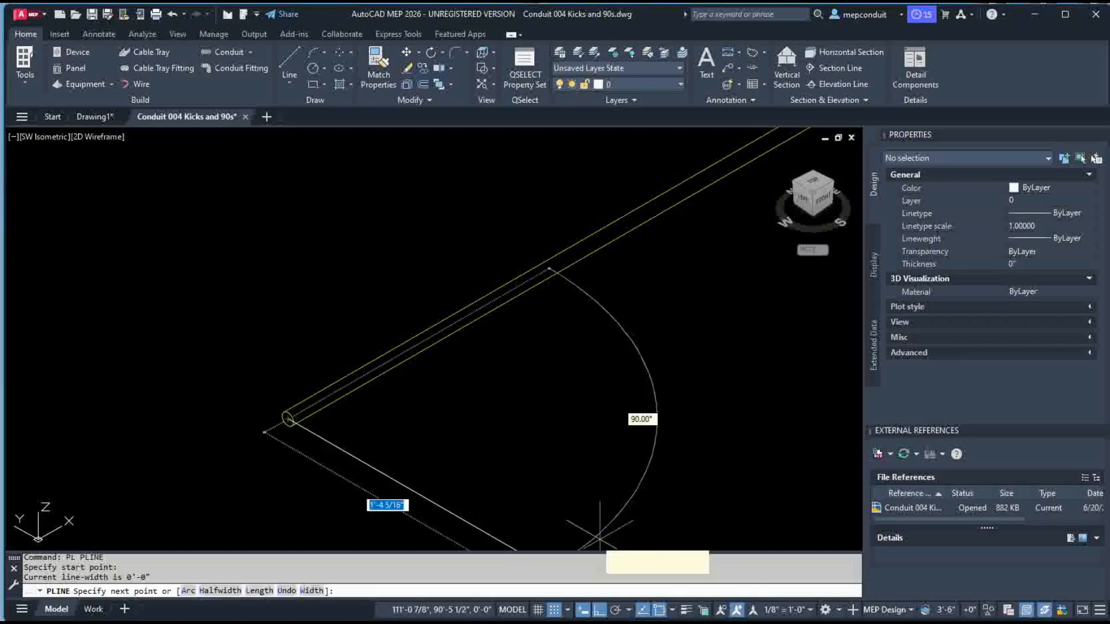
left_click(575, 537)
key("Escape")
scroll(587, 469, "down", 7)
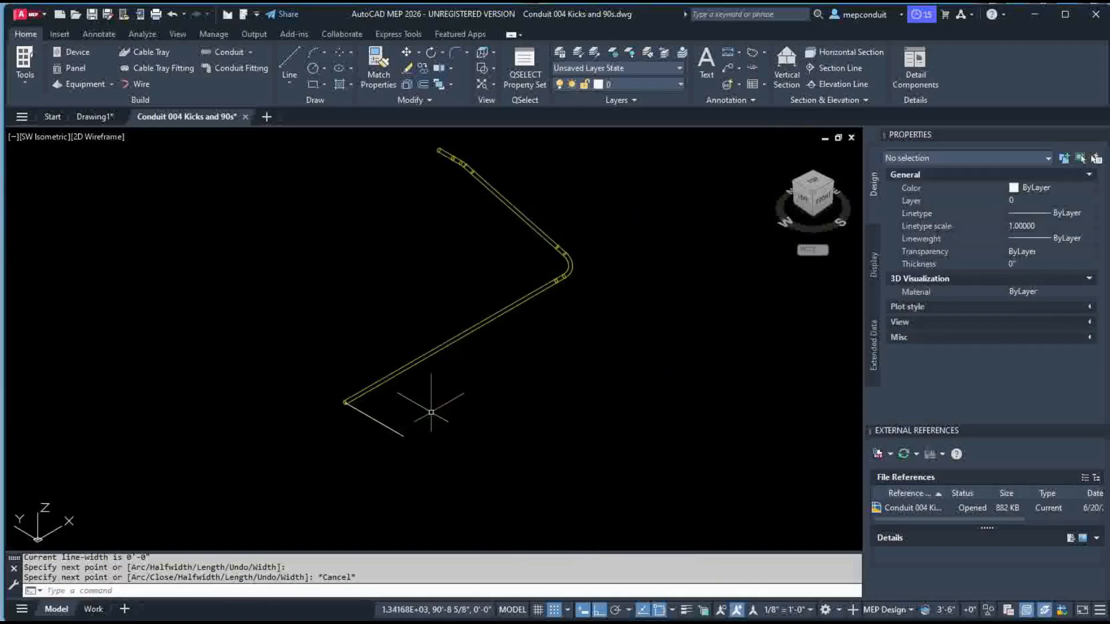
Draw a 1/2" conduit run from the guide polyline's free end, parallel to the existing run and turning 90° at its far end.
left_click(223, 51)
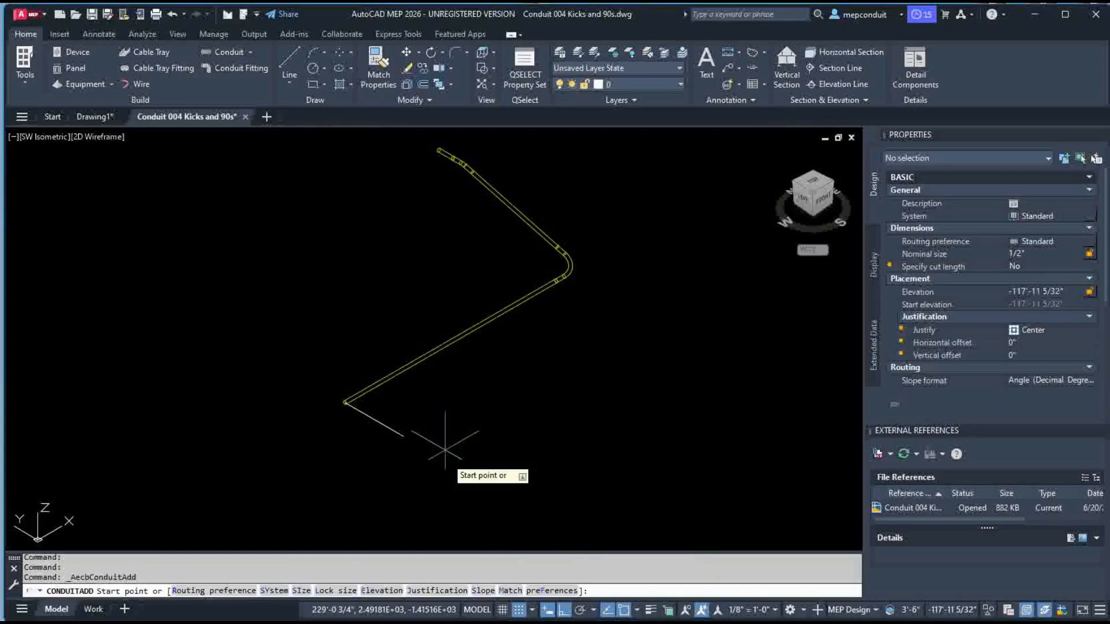
left_click(403, 435)
left_click(721, 252)
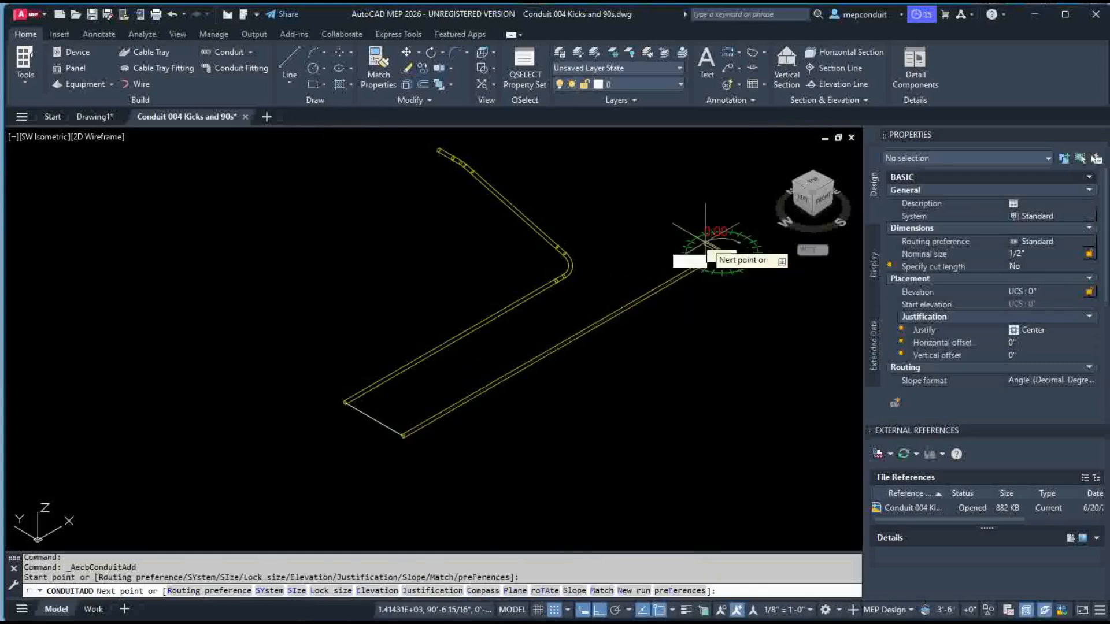
left_click(596, 181)
key("Escape")
key("Escape")
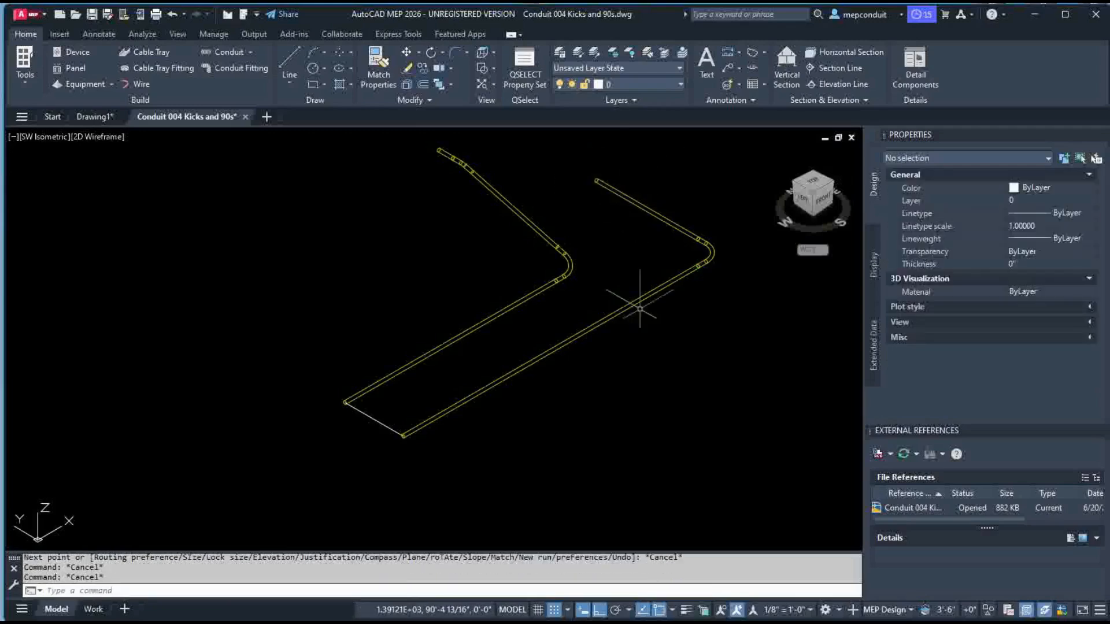
Erase the guide polyline between the two conduit runs.
left_click(629, 305)
key("Escape")
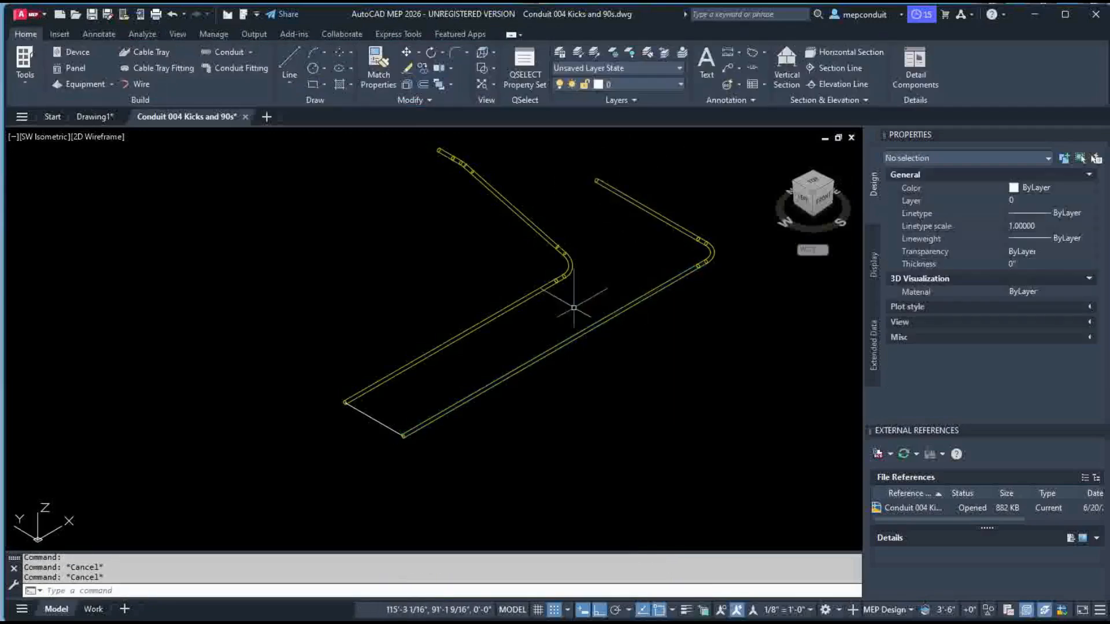
left_click(520, 303)
key("Escape")
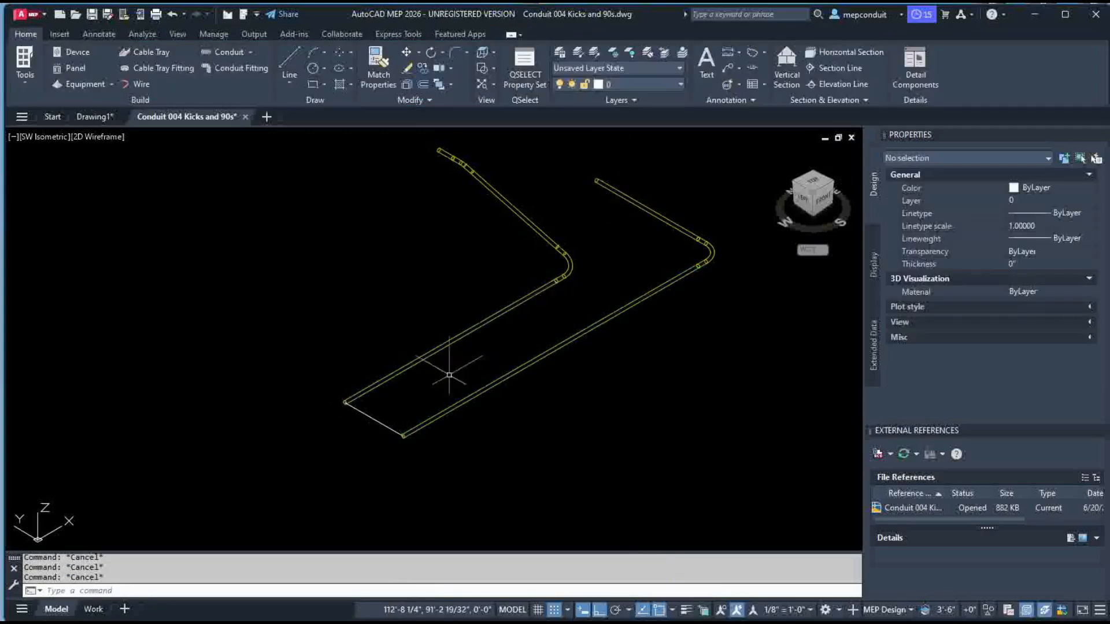
left_click(372, 417)
type("e")
key("Return")
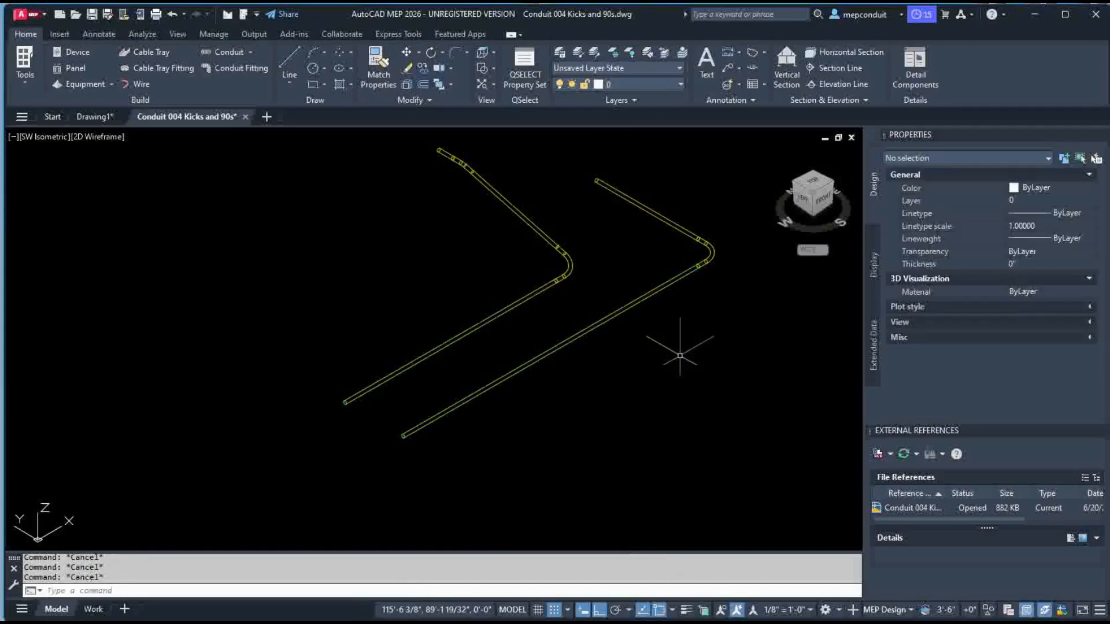
Delete the elbow fitting at the new run's corner to separate its two straight segments.
left_click(706, 250)
key("Delete")
key("Escape")
key("Escape")
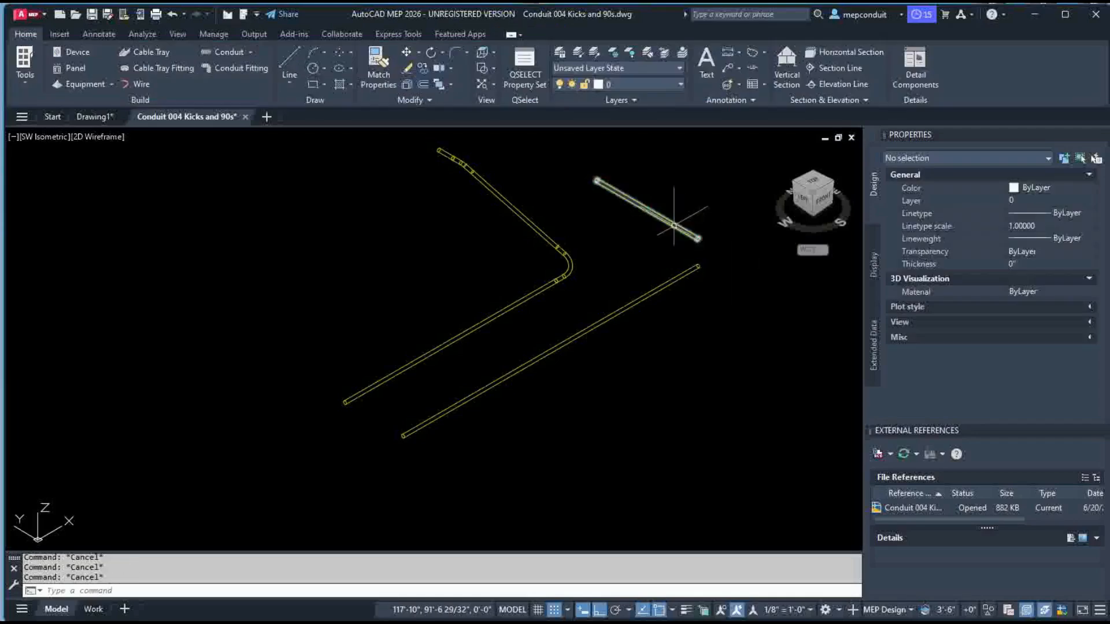
left_click(648, 209)
type("move")
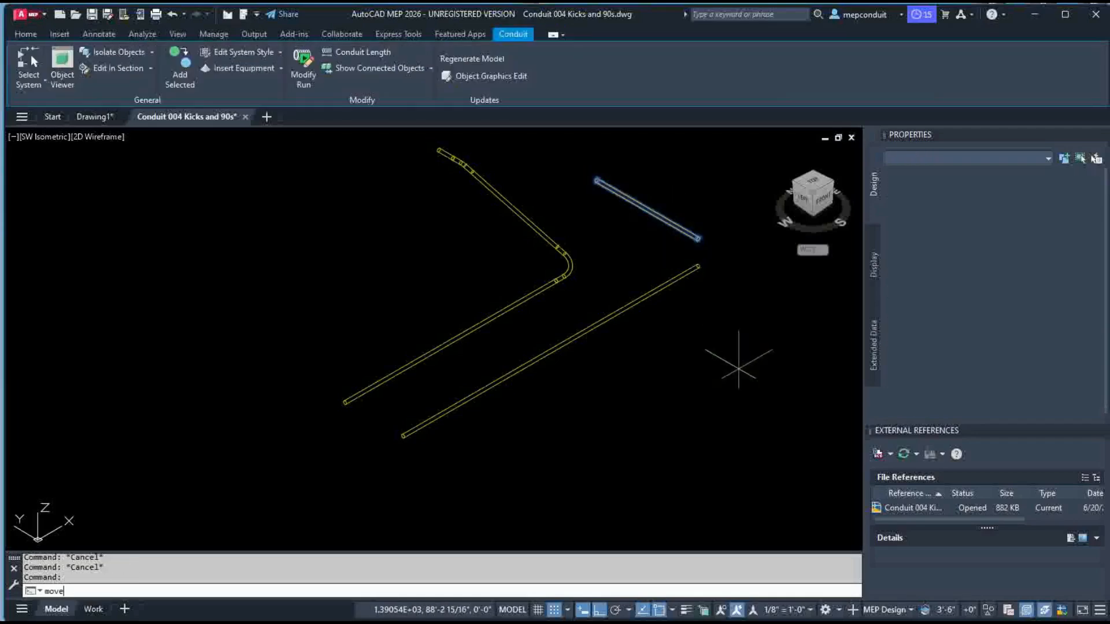
key("Return")
key("Escape")
Compare the placement elevations of the new run's long segment and the neighbouring run's long segment.
left_click(674, 282)
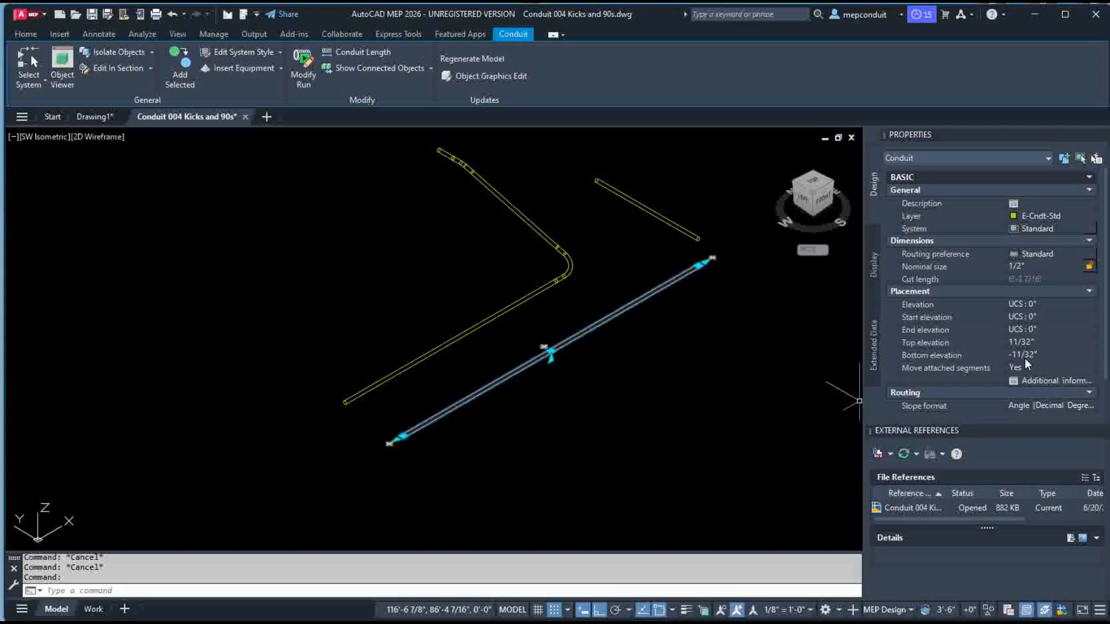
key("Escape")
left_click(503, 310)
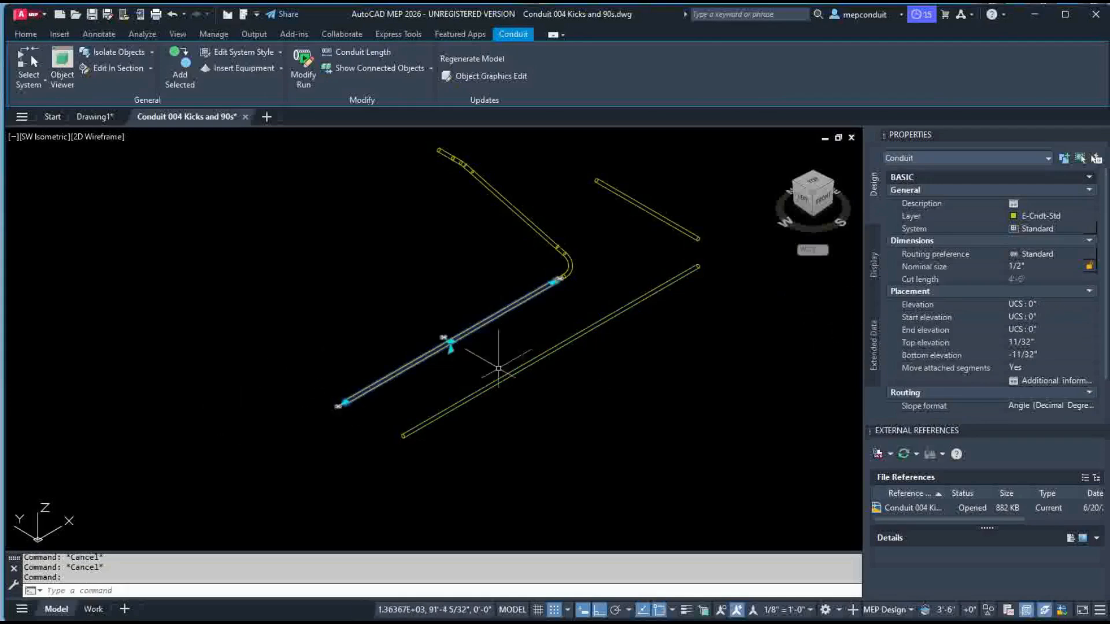
key("Escape")
Set the bottom elevation of the new run's long segment and short segment to 0.
left_click(681, 278)
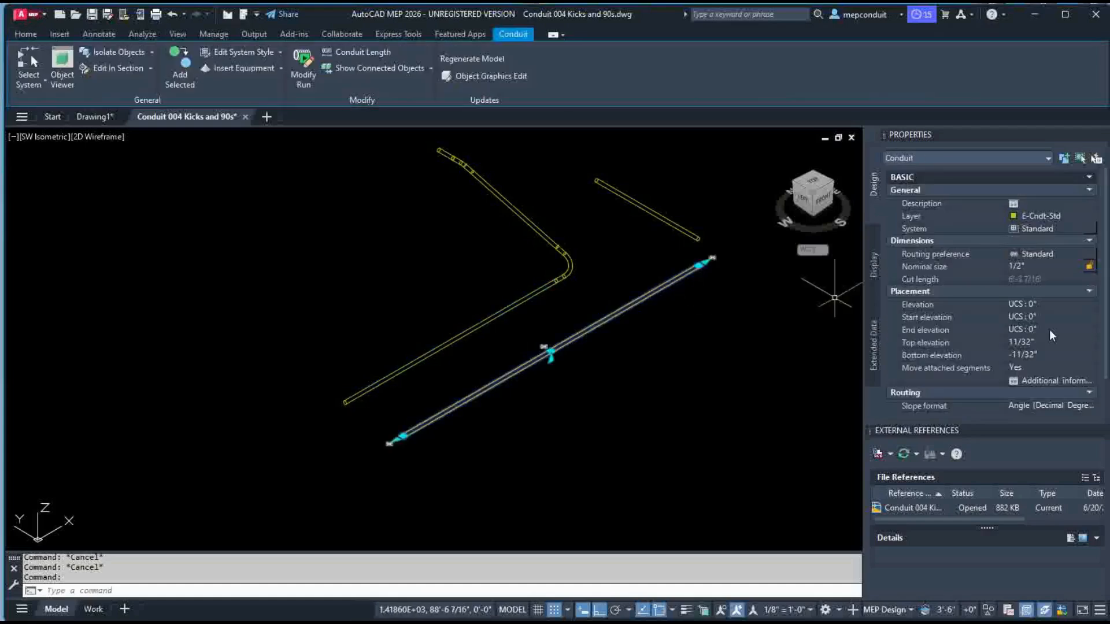
left_click(1049, 355)
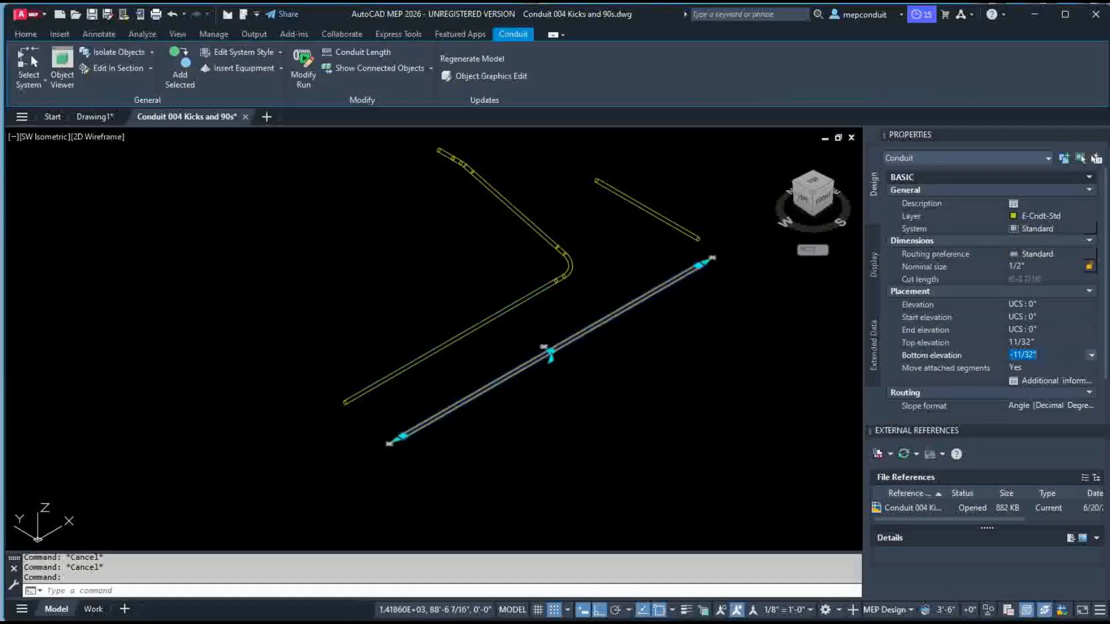
key("Escape")
left_click(682, 229)
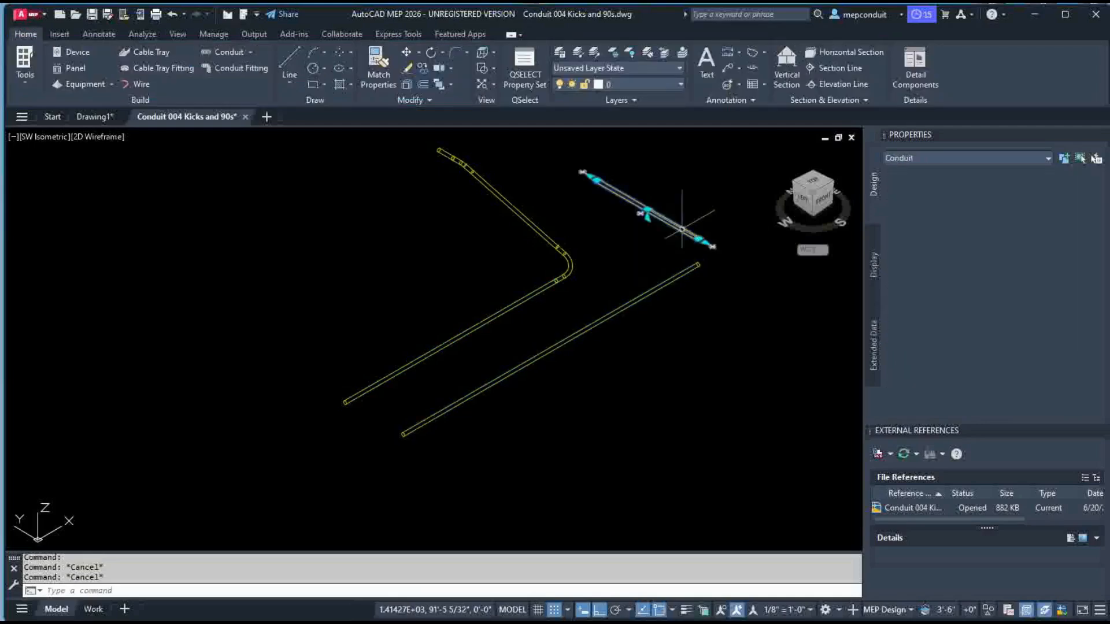
left_click(1049, 355)
type("0")
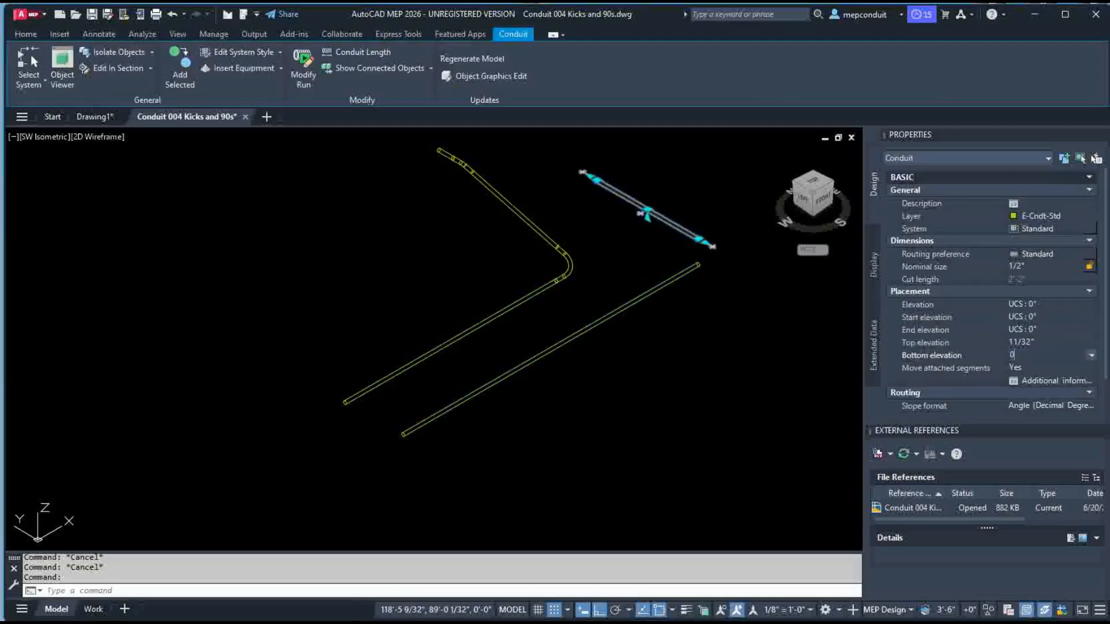
key("Return")
Move the new run's short segment vertically up 8".
left_click(670, 218)
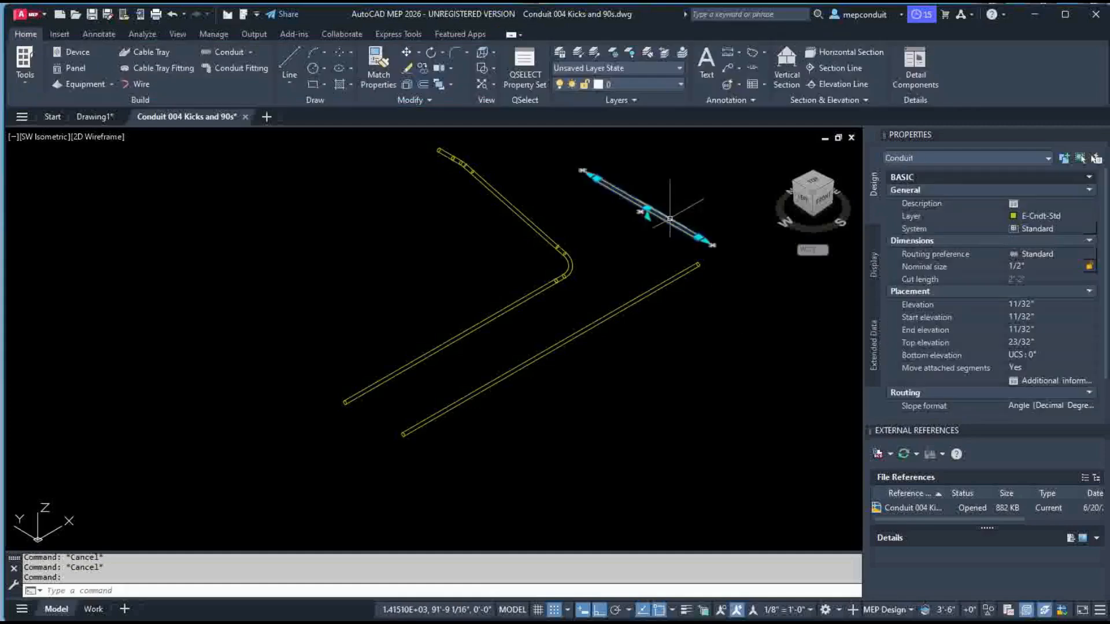
type("mov")
key("Return")
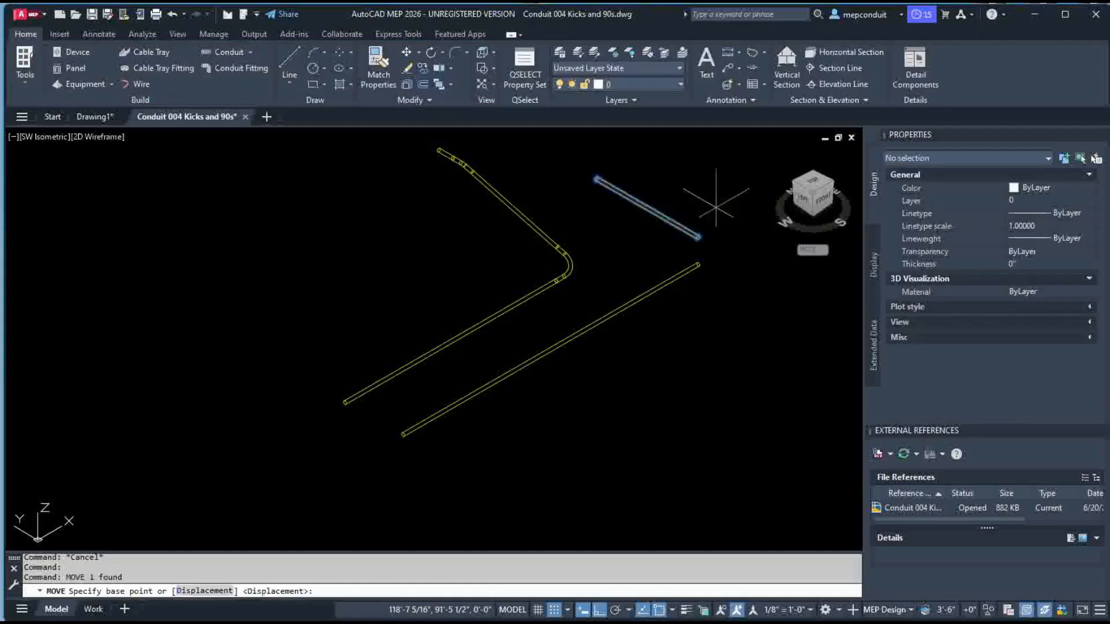
left_click(716, 207)
left_click(718, 171)
key("Escape")
key("Escape")
key("Escape")
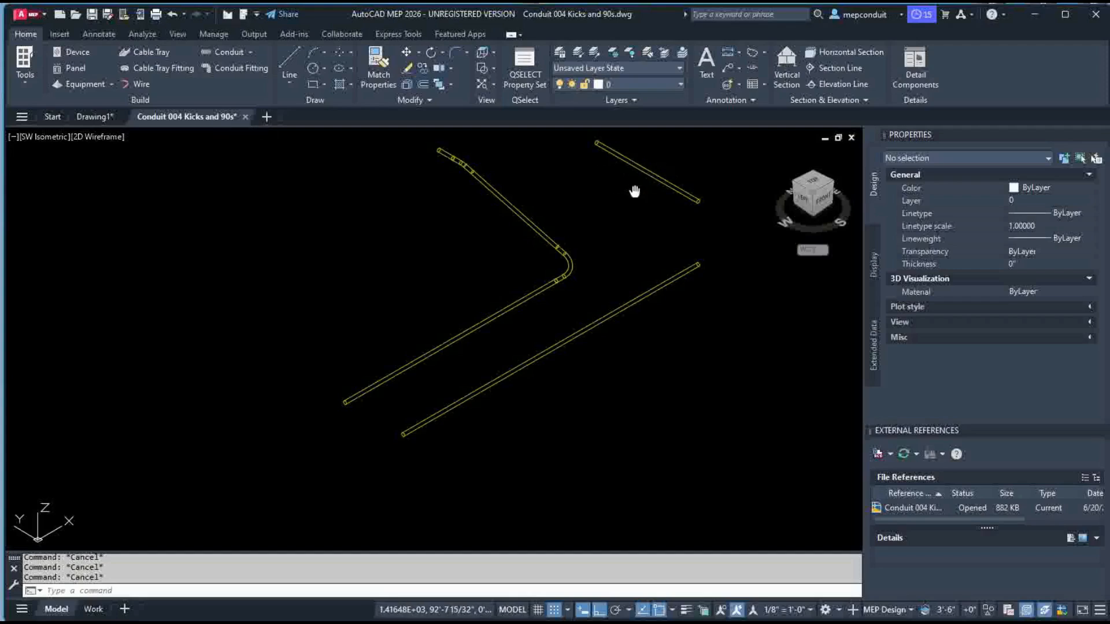
middle_click_drag(635, 191, 659, 199)
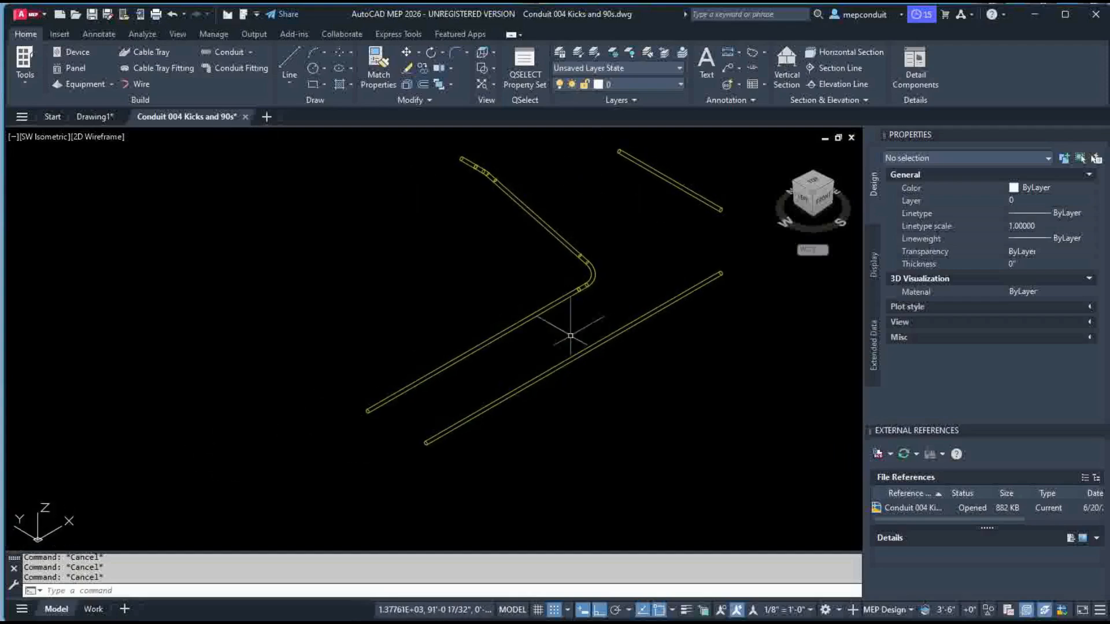
Rotate the UCS 90° about its X axis.
type("uv")
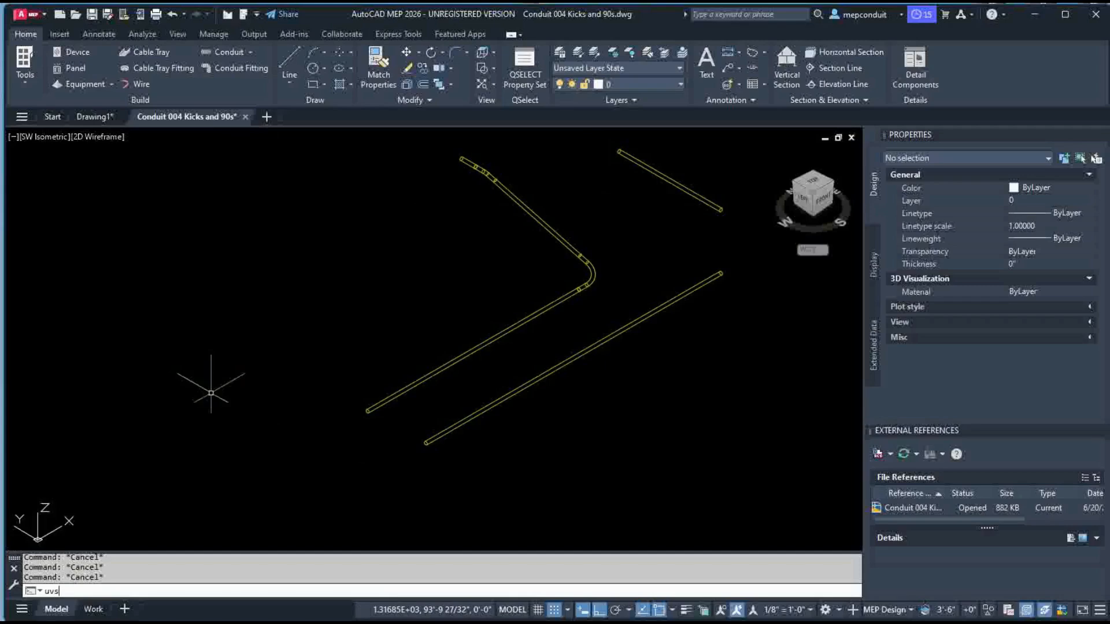
key("Escape")
type("ucs")
key("Return")
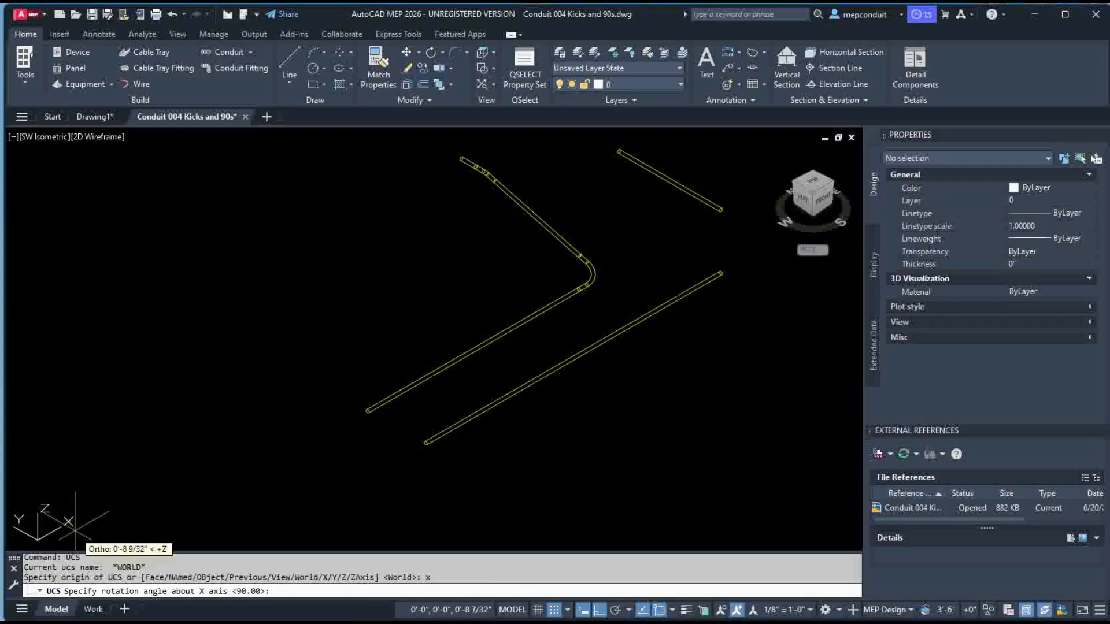
middle_click_drag(78, 493, 178, 381)
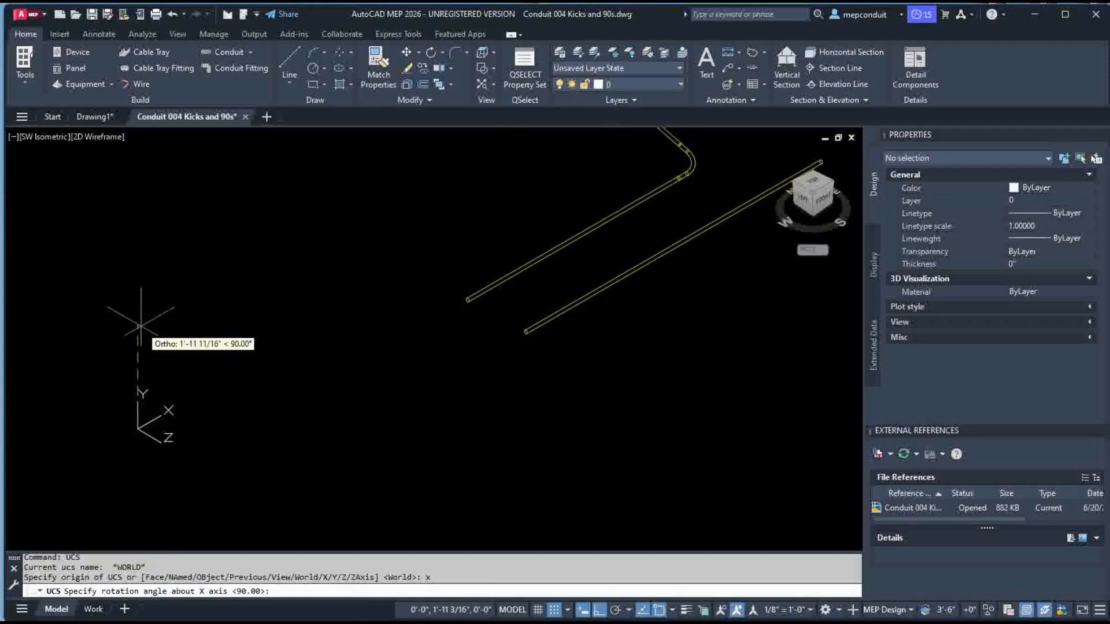
key("Return")
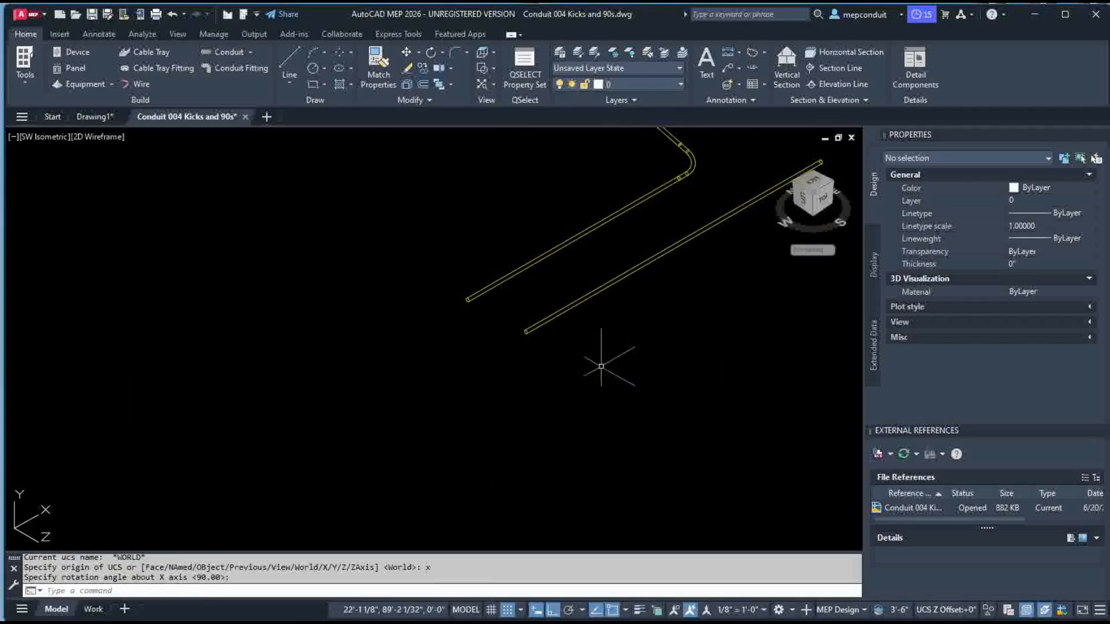
Start a conduit from the long segment's end and snap it to the near end of the raised short segment.
middle_click_drag(600, 365, 426, 476)
scroll(413, 491, "down", 1)
left_click(532, 383)
left_click(515, 375)
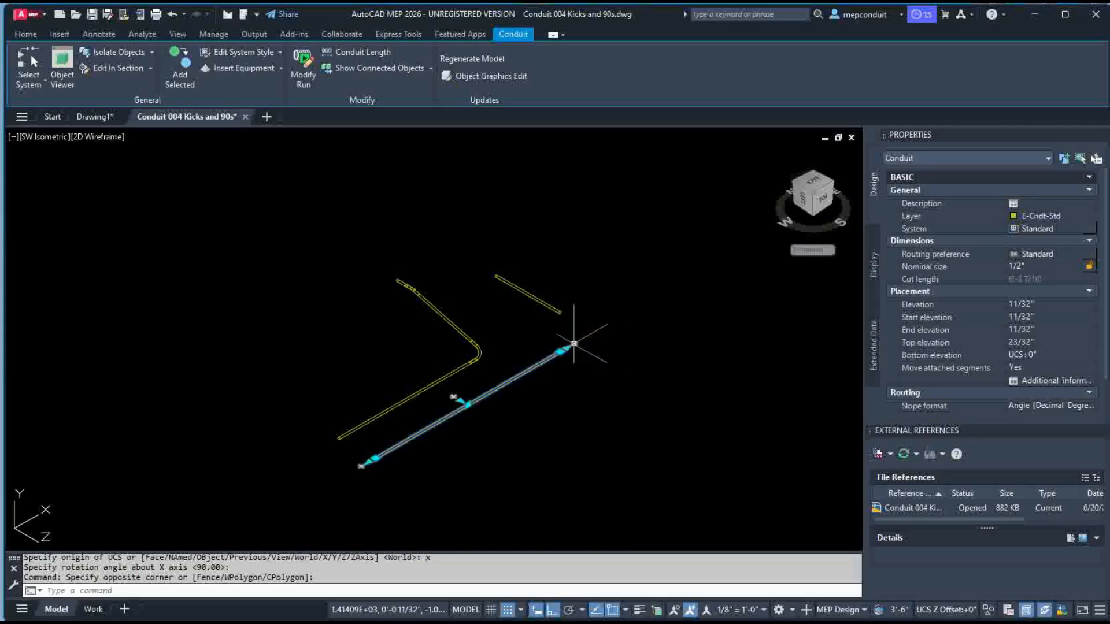
scroll(565, 315, "up", 4)
left_click(559, 351)
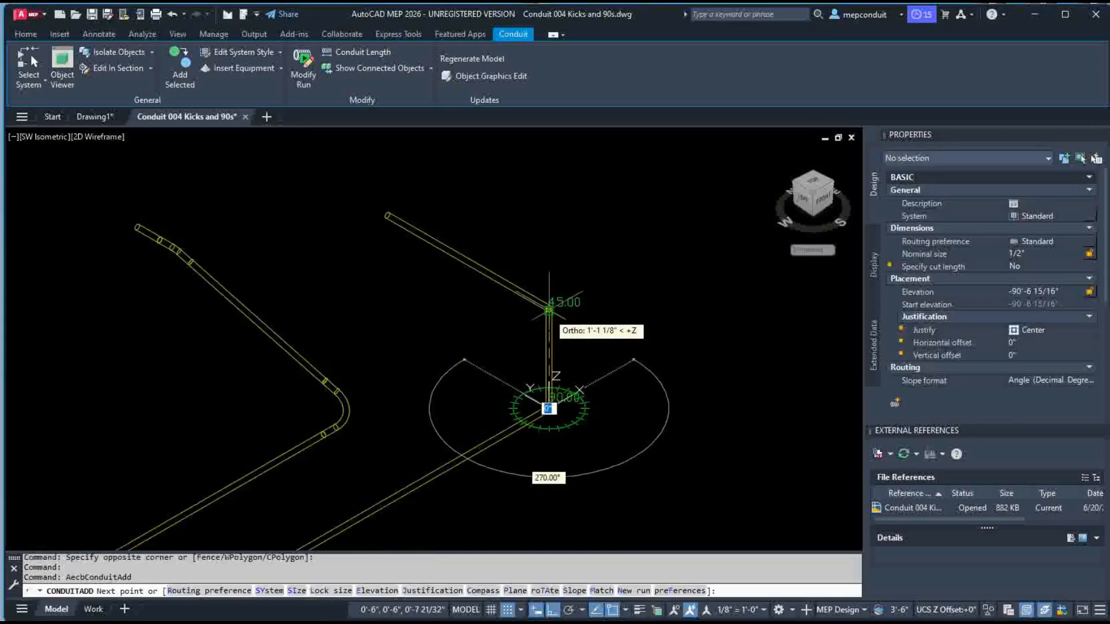
scroll(549, 309, "up", 5)
left_click(548, 291)
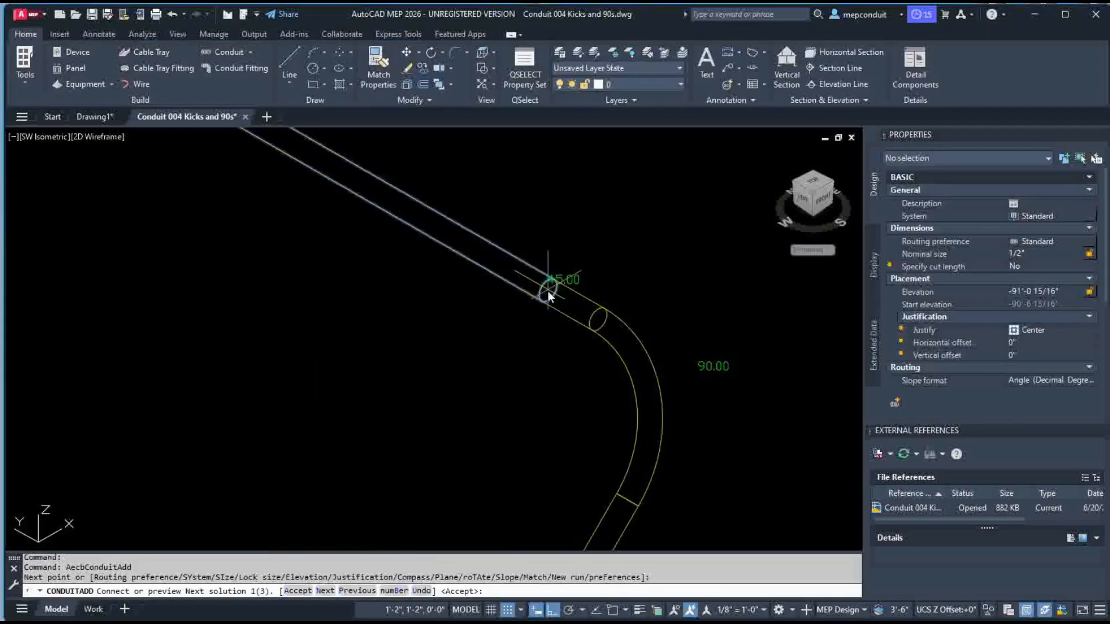
Cycle through the proposed connection solutions between the two segments, then cancel the conduit command.
scroll(569, 310, "down", 4)
type("n")
key("Return")
key("Return")
key("Return")
key("Return")
key("Return")
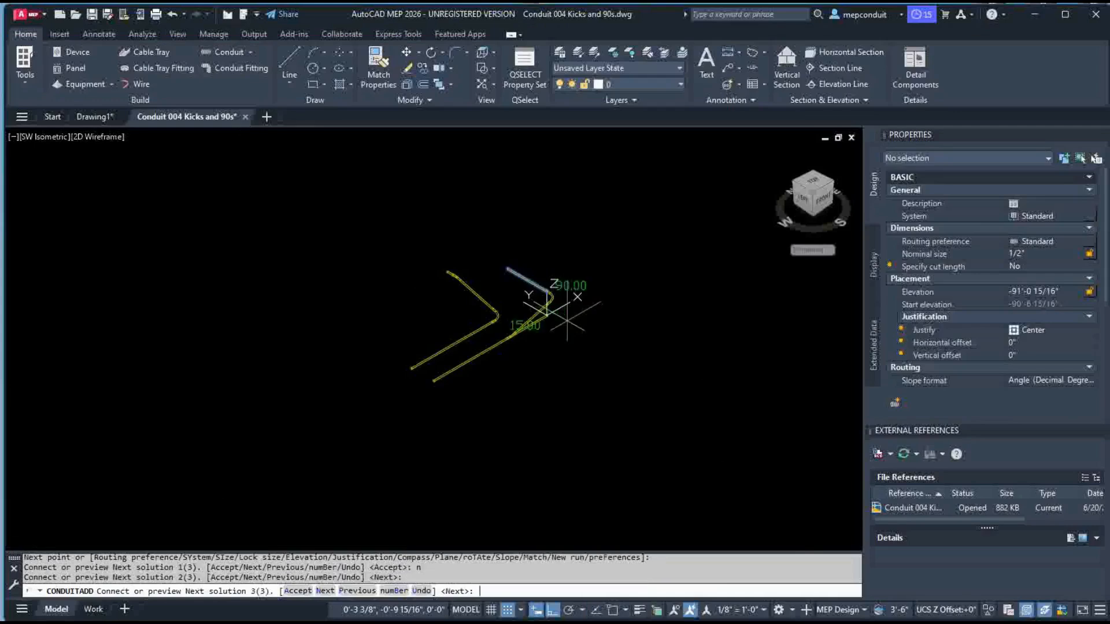
key("Return")
key("Return")
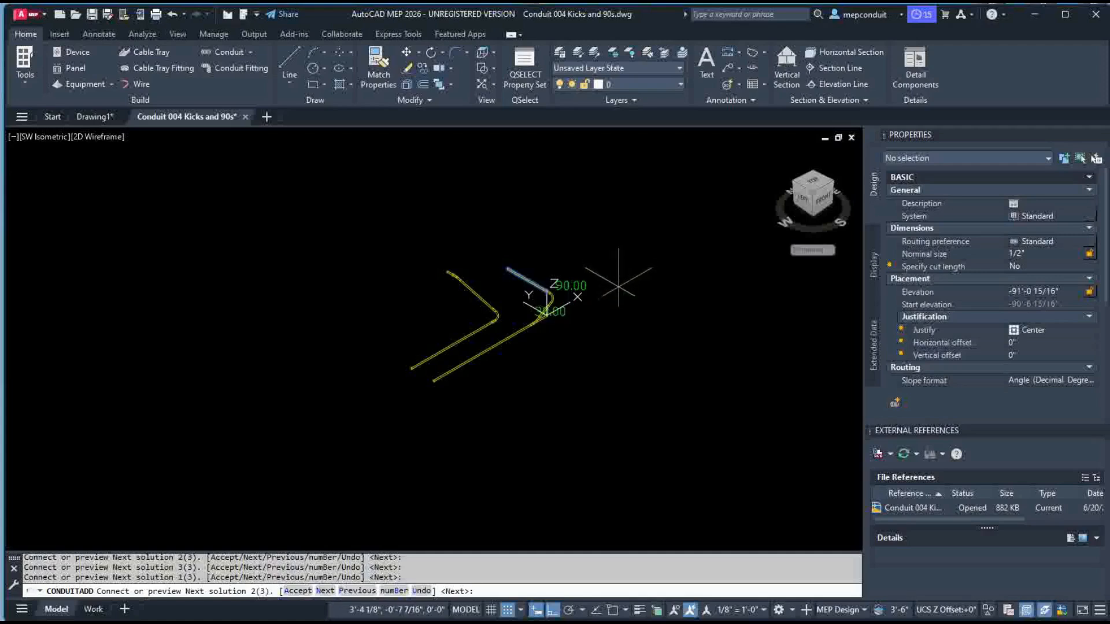
key("Escape")
key("Escape")
key("Escape")
key("Escape")
Connect the long segment's end to the raised short segment with conduit, accepting solution 1 with its 45° and 90° bends.
scroll(527, 325, "up", 3)
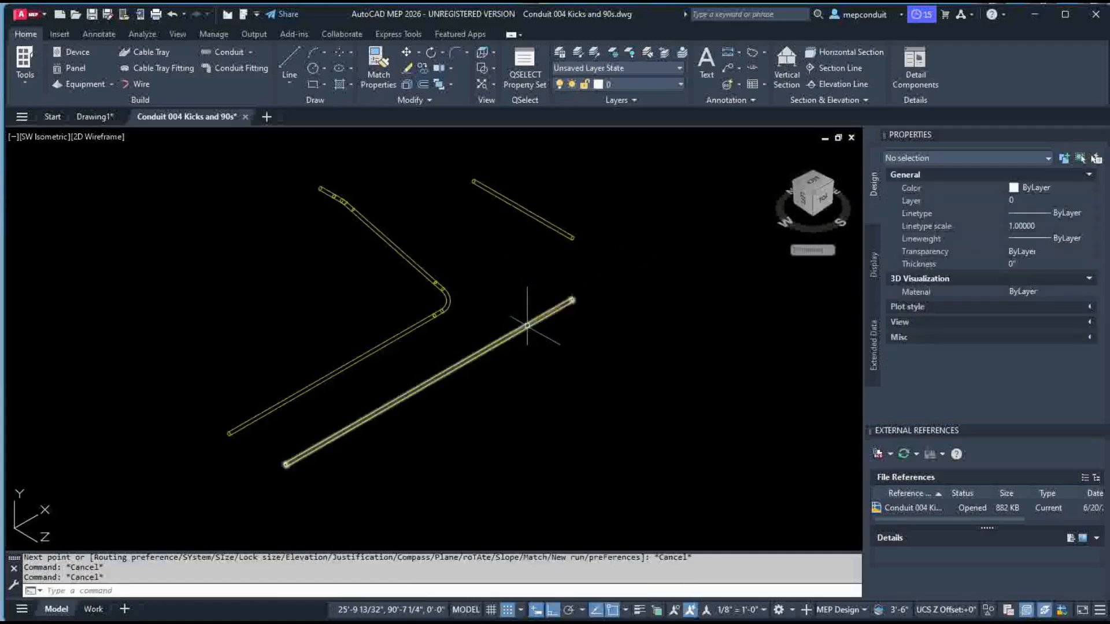
left_click(528, 326)
left_click(585, 294)
scroll(589, 251, "up", 4)
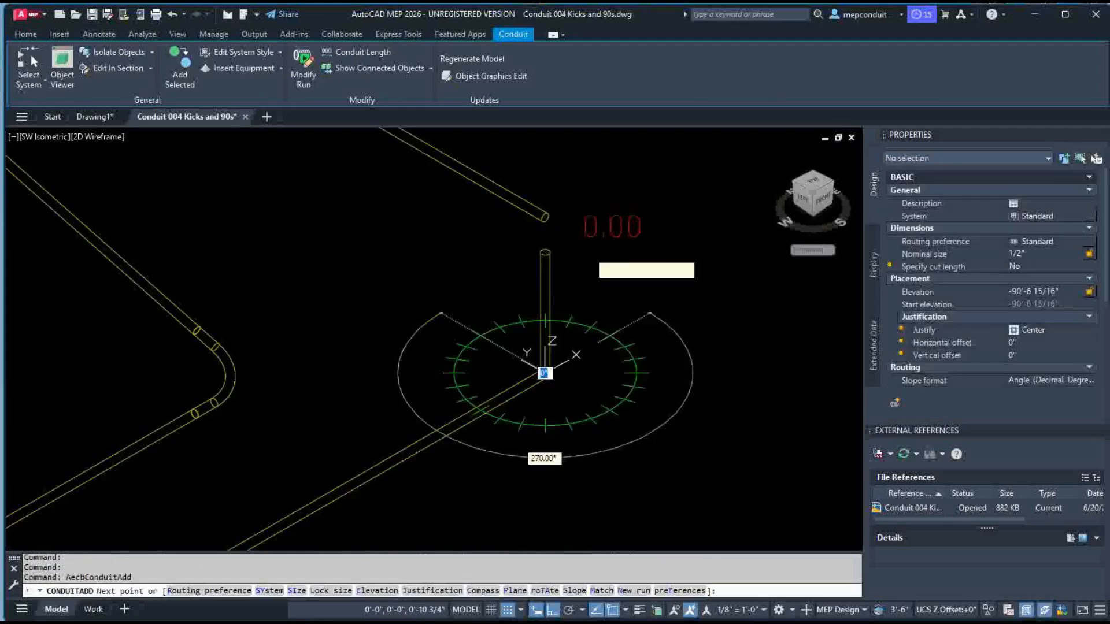
left_click(545, 218)
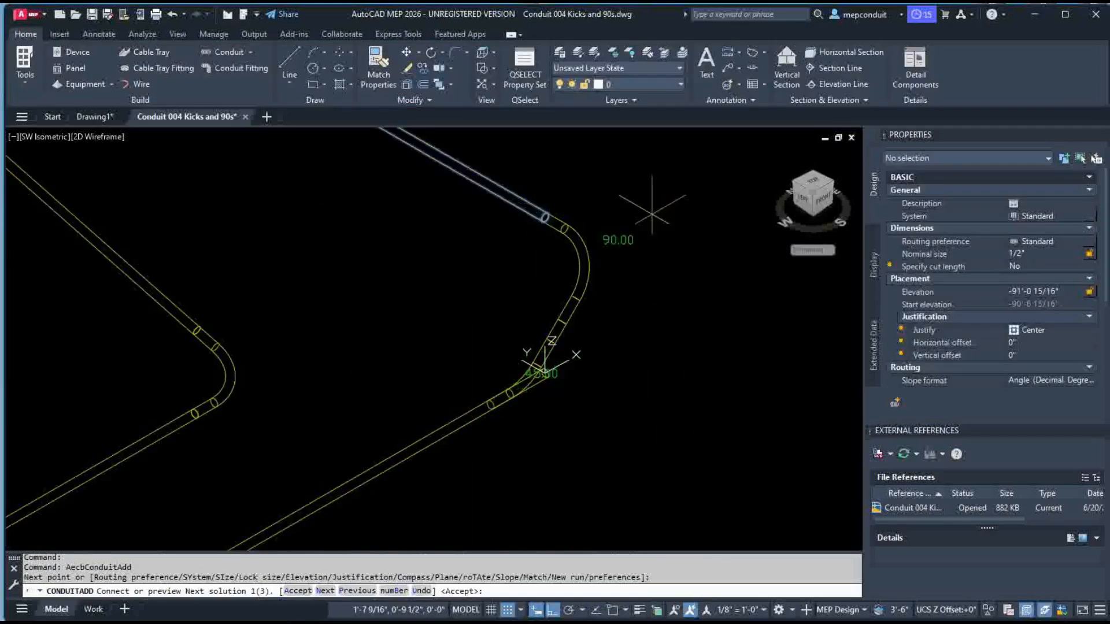
type("a")
key("Return")
key("Return")
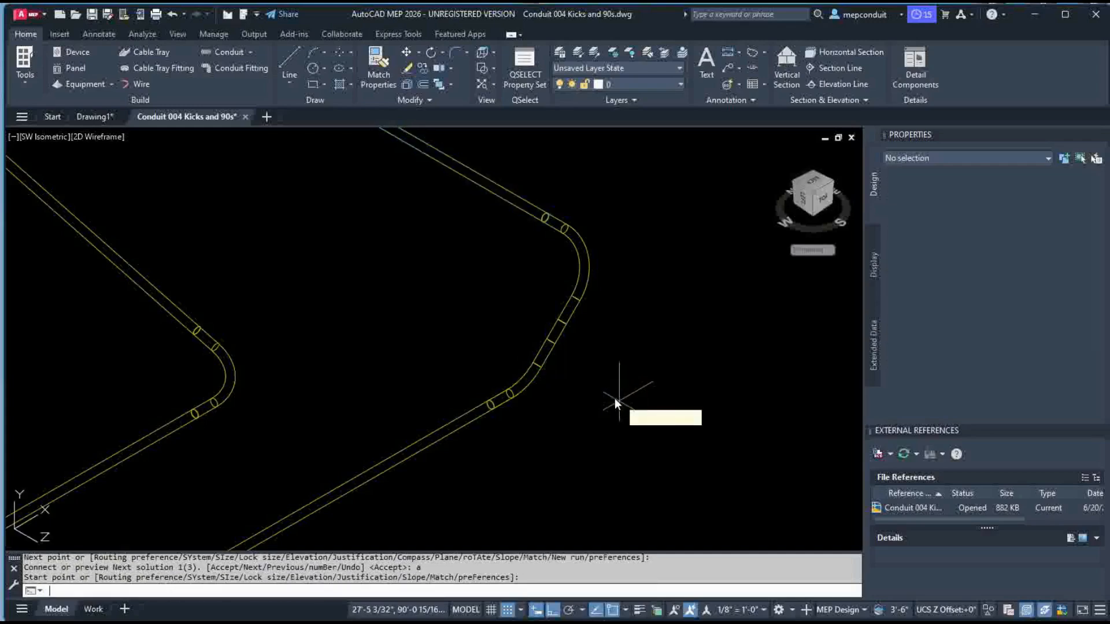
key("Return")
key("Escape")
scroll(602, 394, "down", 2)
middle_click_drag(590, 388, 622, 348)
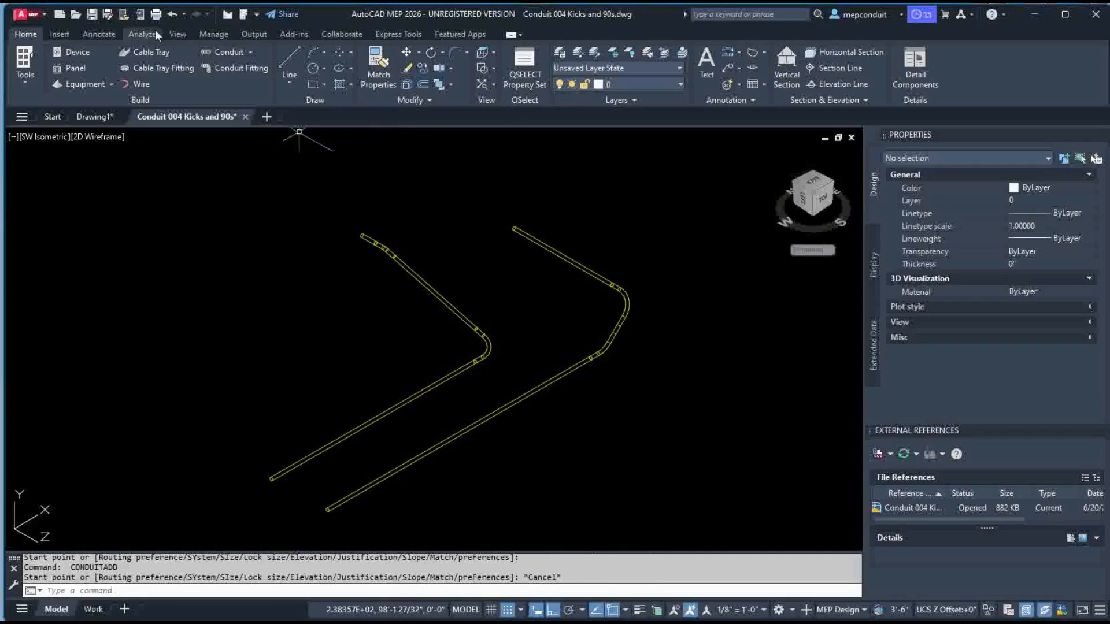
Restore the World UCS.
left_click(197, 34)
left_click(178, 33)
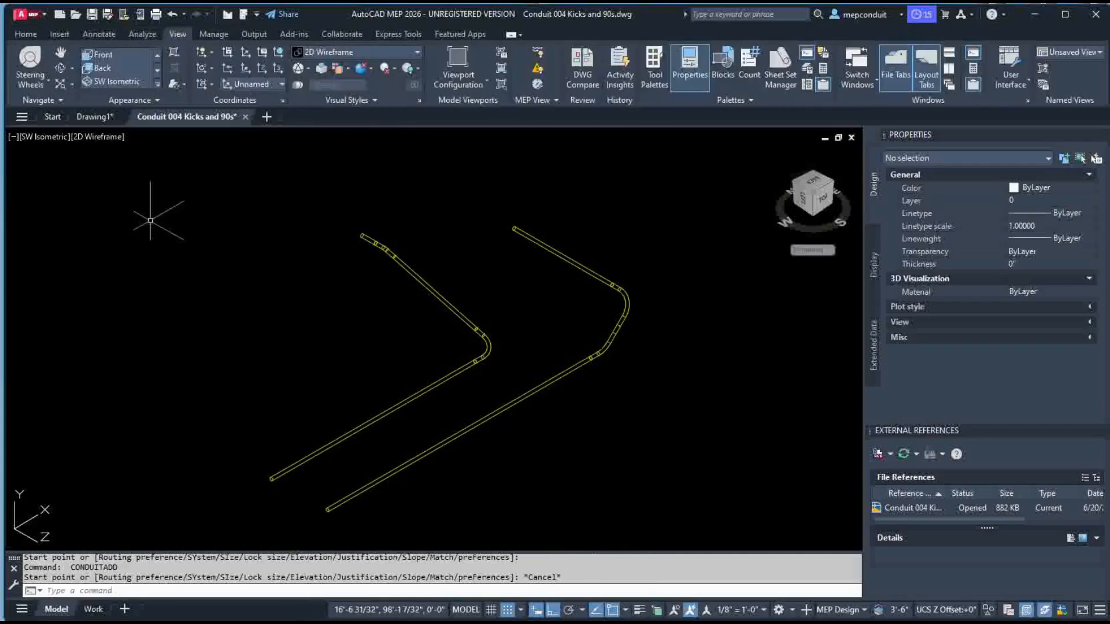
left_click(280, 83)
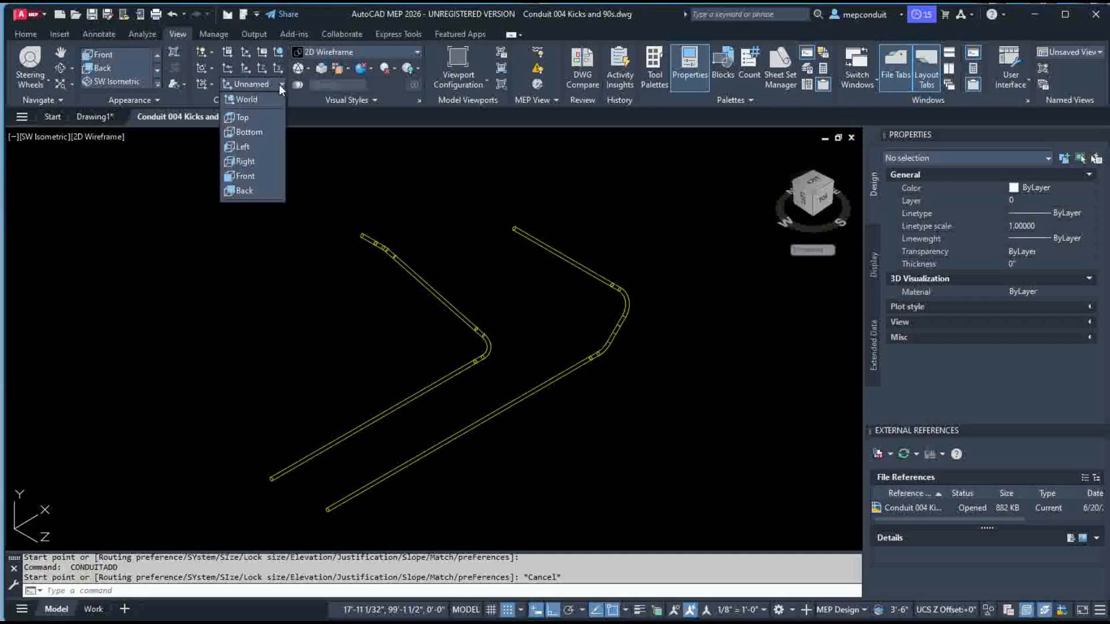
left_click(240, 100)
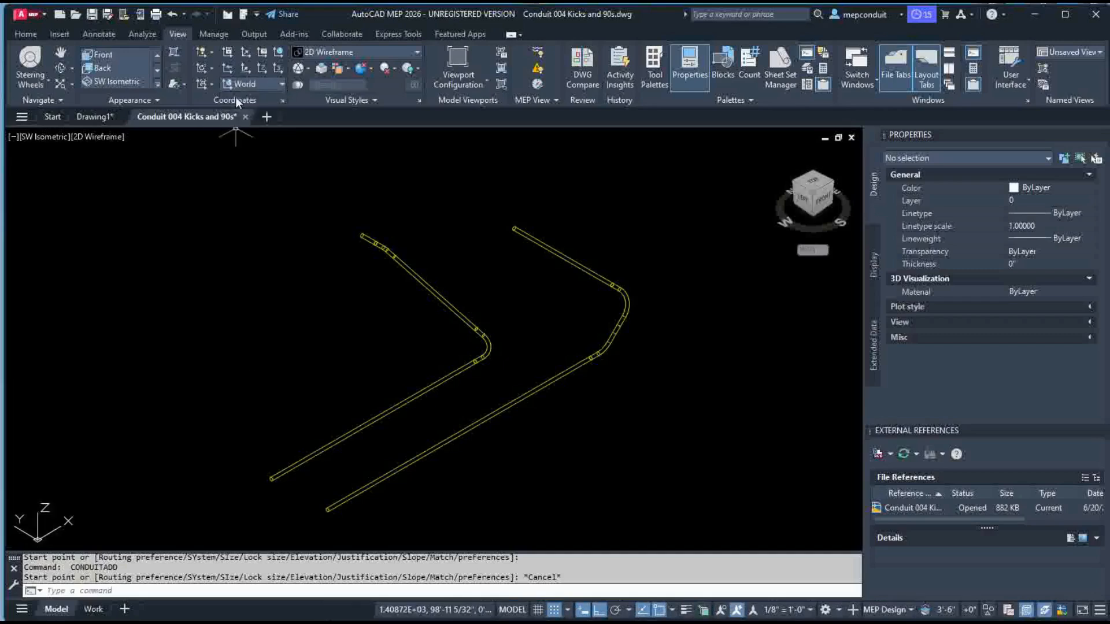
Set the UCS to the Front preset.
left_click(281, 84)
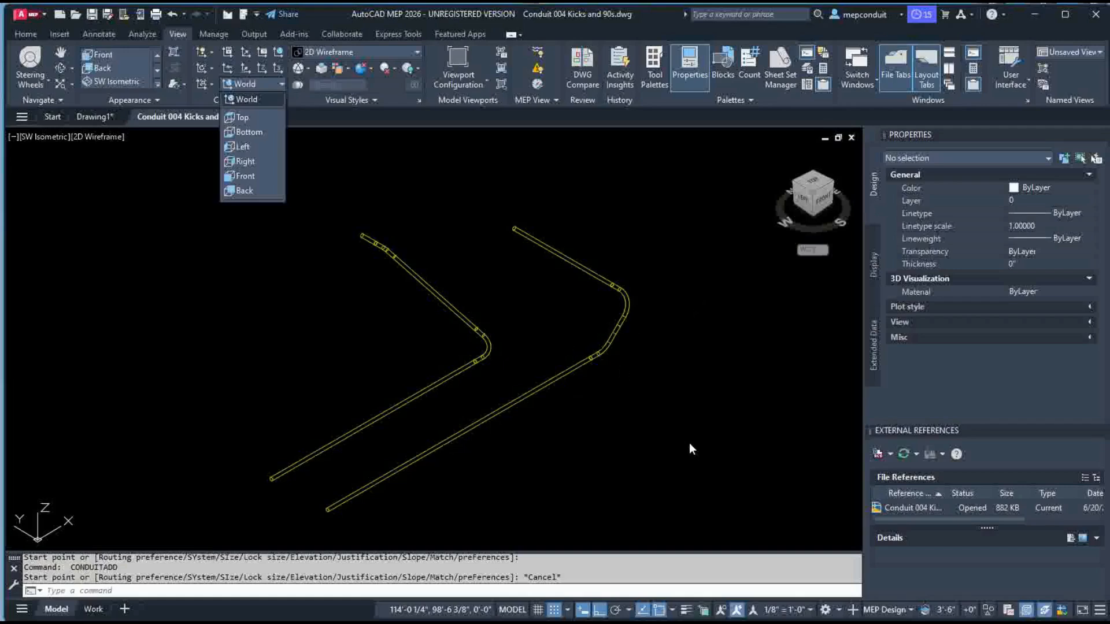
left_click(245, 176)
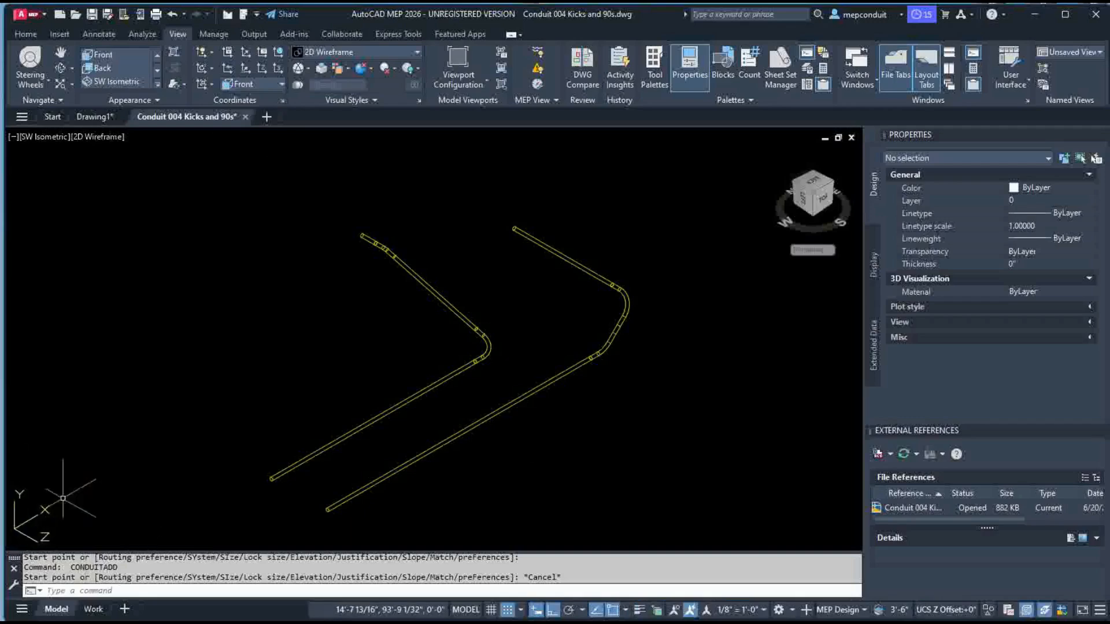
key("Escape")
key("Escape")
key("Escape")
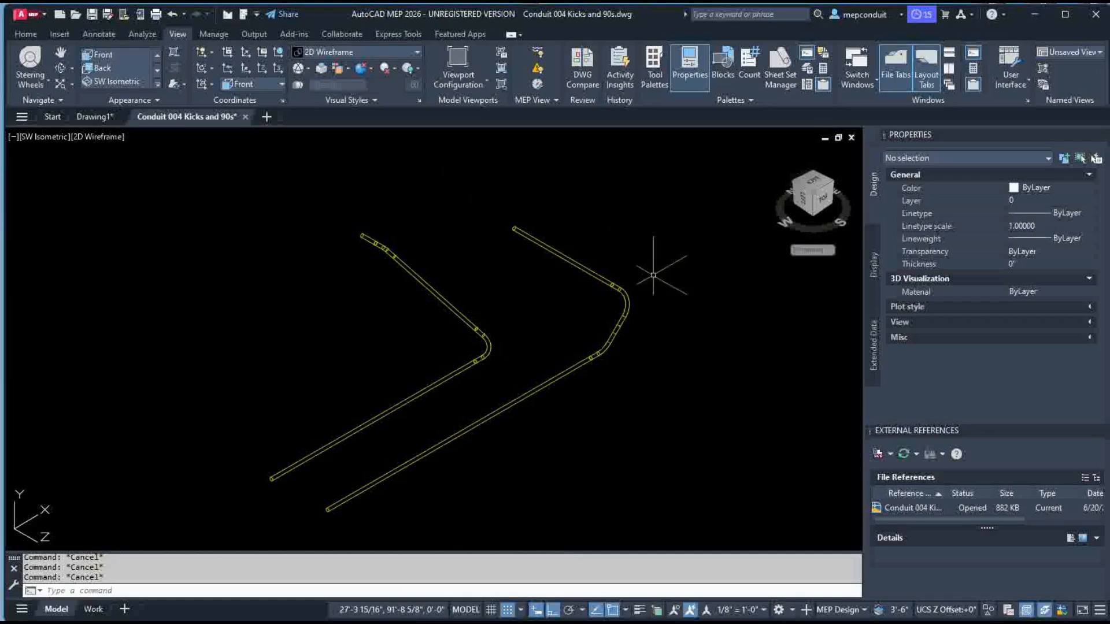
Set the UCS to the Right preset.
left_click(269, 86)
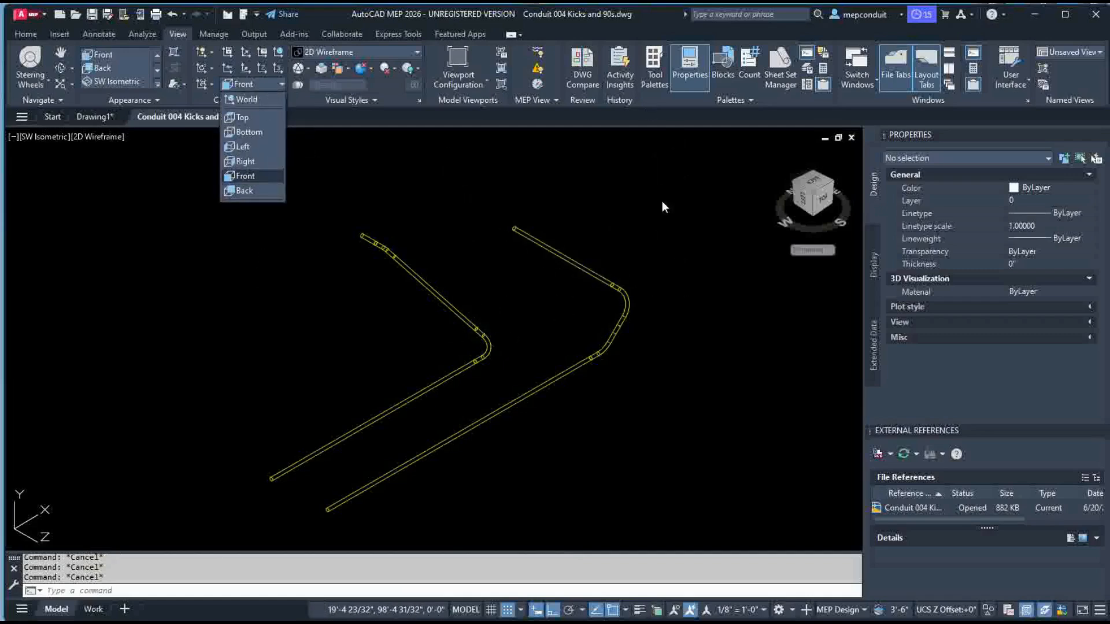
left_click(252, 162)
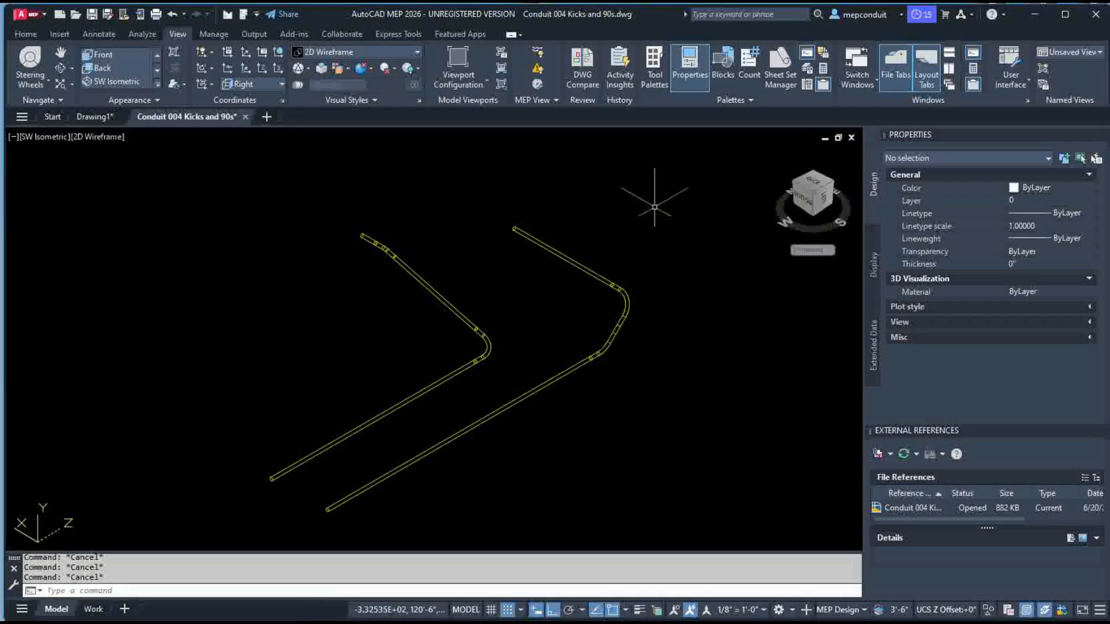
left_click(688, 353)
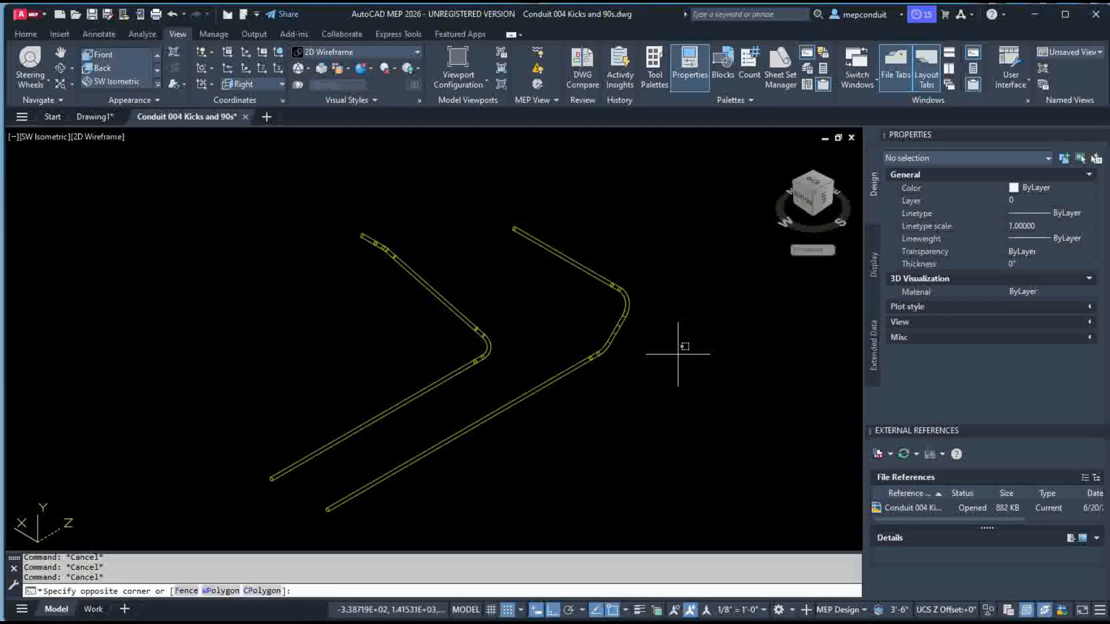
key("Escape")
key("Escape")
Erase the connecting bends and the piece between them that join the long segment to the raised short segment.
left_click(589, 243)
left_click(741, 381)
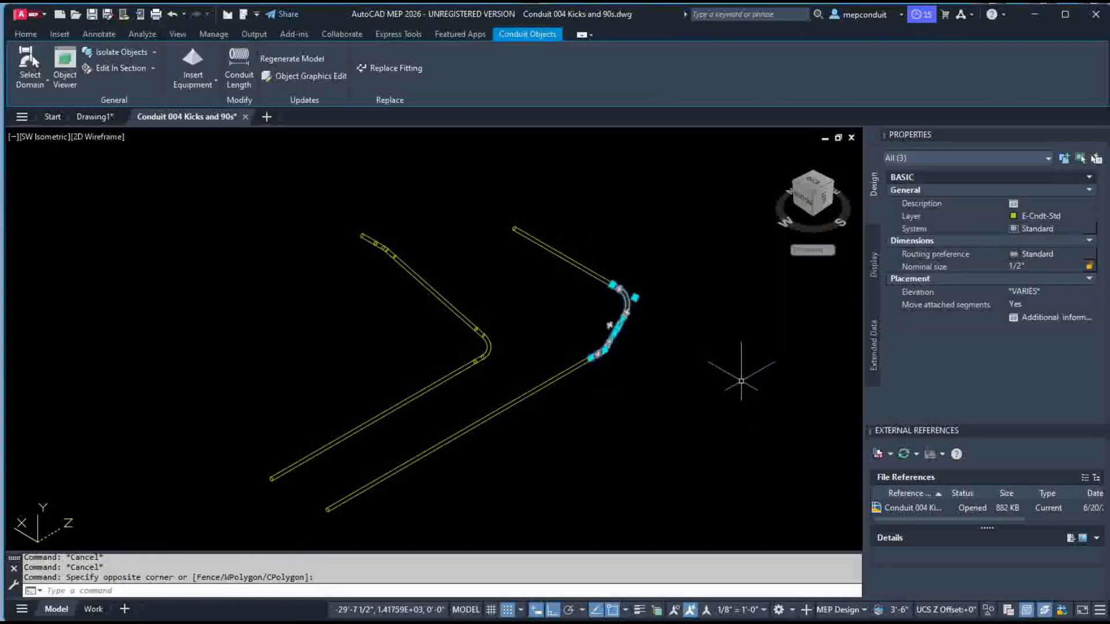
type("E")
key("Return")
Run conduit from the open end of the raised short segment to the near end of the long lower segment.
left_click(565, 256)
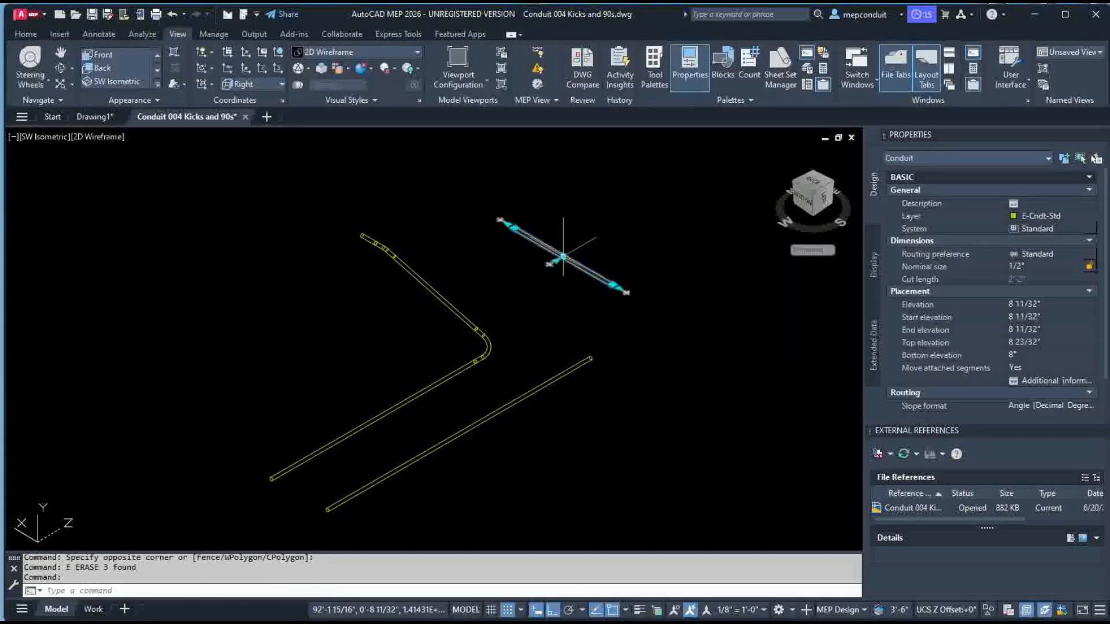
left_click(623, 291)
scroll(575, 380, "up", 5)
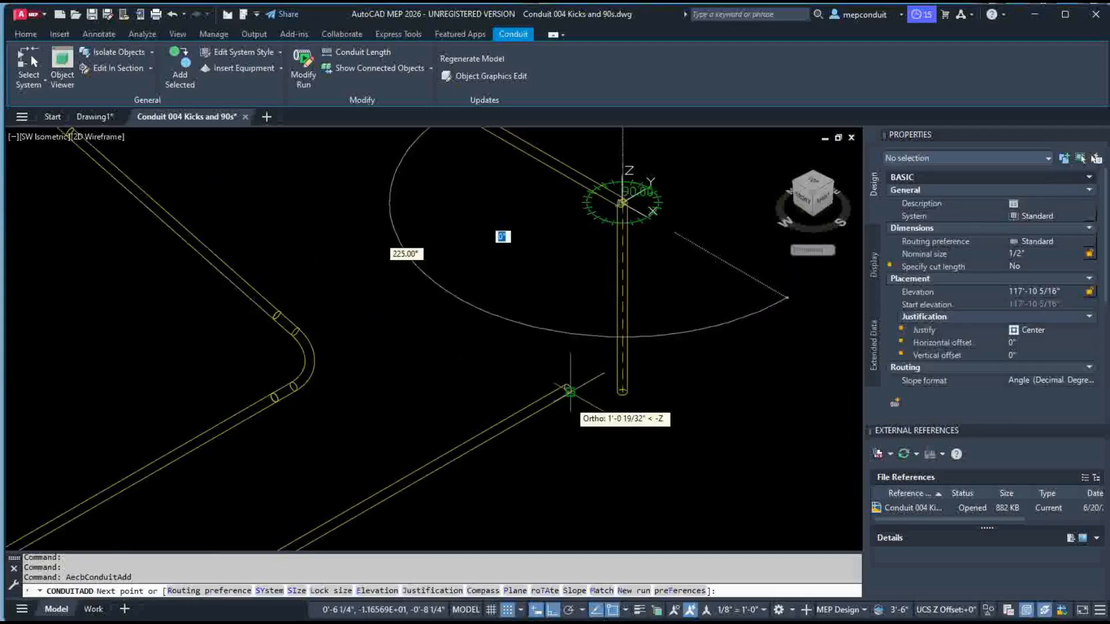
left_click(568, 388)
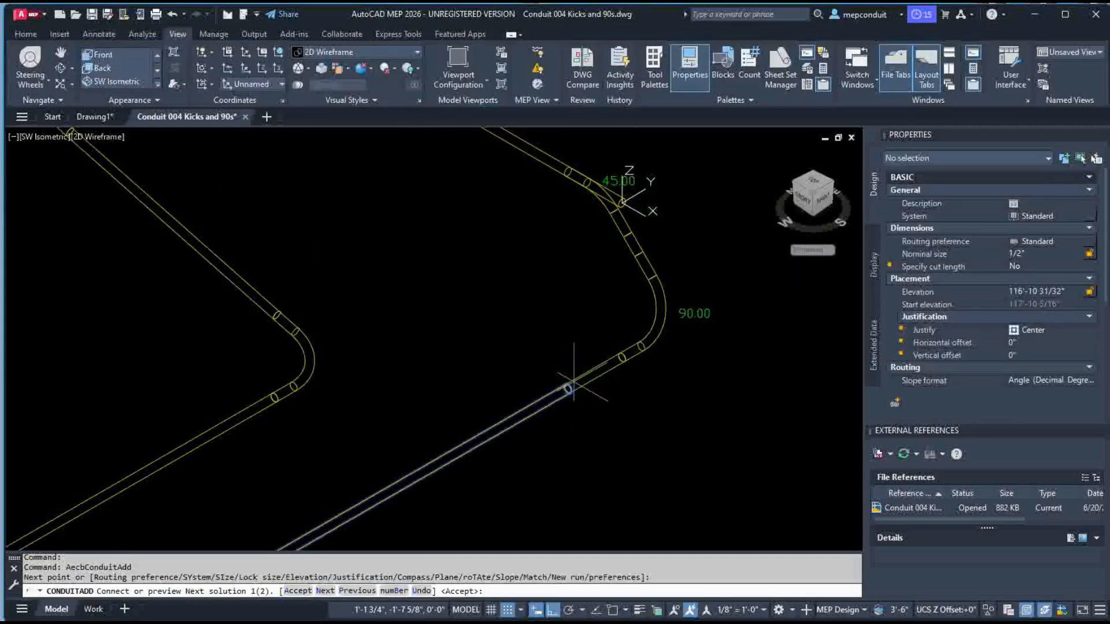
Cycle through the connection solutions, accept the one with a 30° kick and a 90° bend, and end the conduit command.
scroll(607, 355, "down", 2)
type("n")
key("Return")
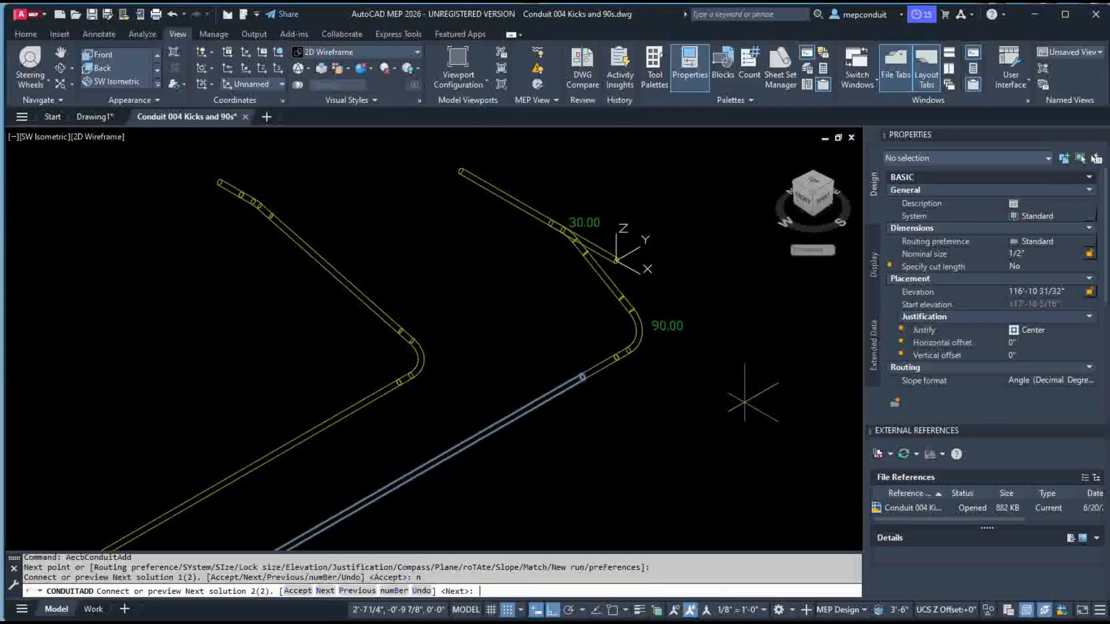
key("Return")
key("Return")
key("Return")
key("Return")
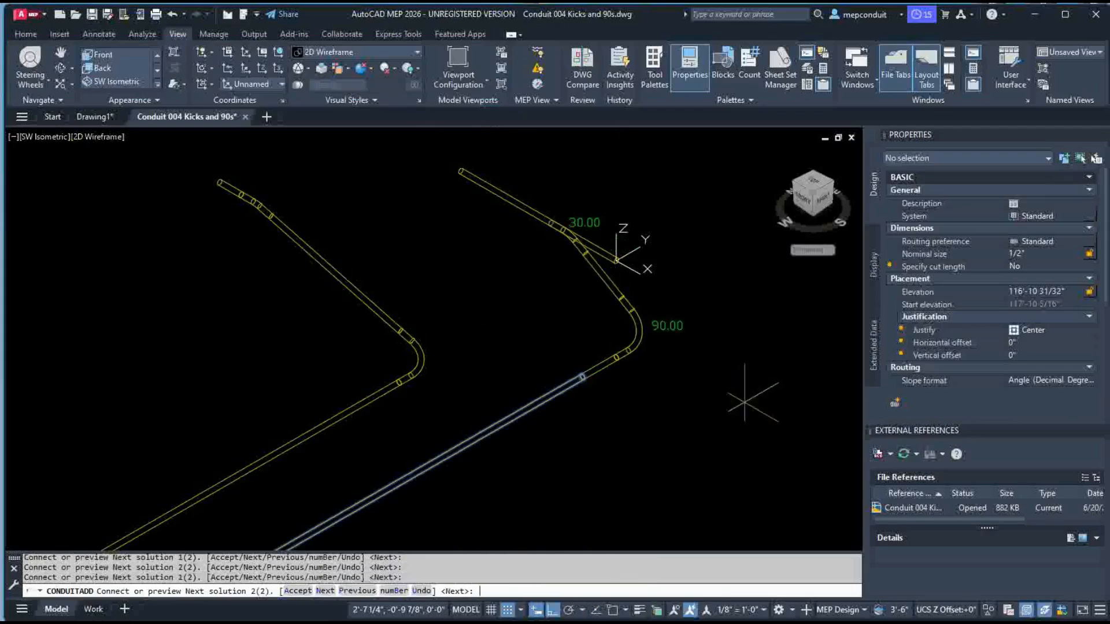
type("a")
key("Return")
key("Escape")
key("Escape")
key("Escape")
Restore the World UCS.
scroll(699, 383, "down", 1)
middle_click_drag(526, 413, 517, 351)
left_click(281, 83)
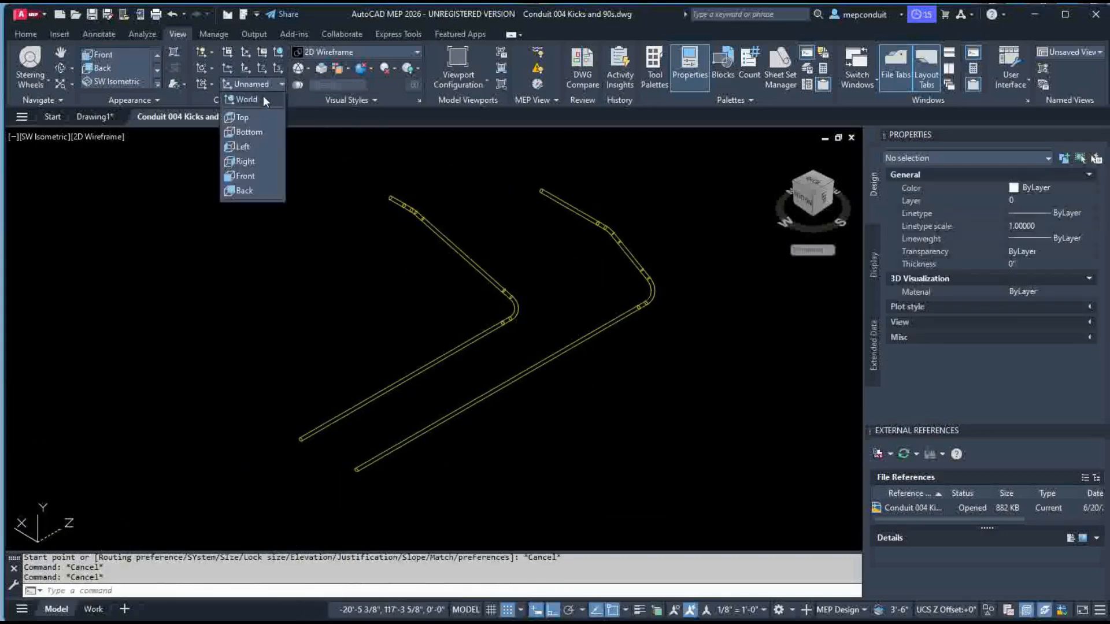
left_click(263, 95)
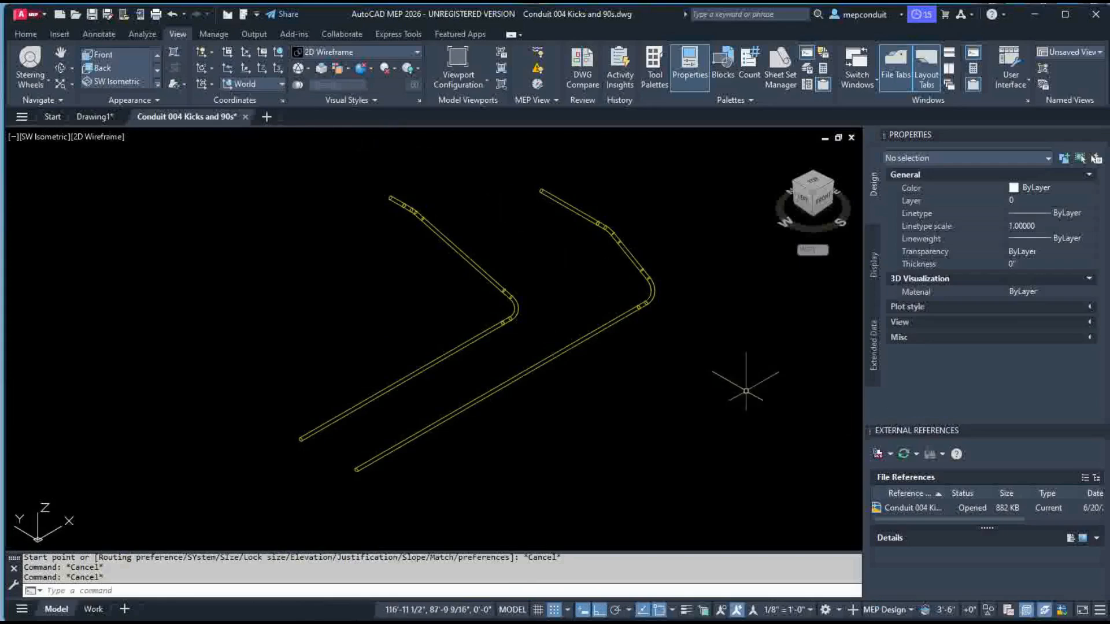
middle_click_drag(730, 391, 723, 372)
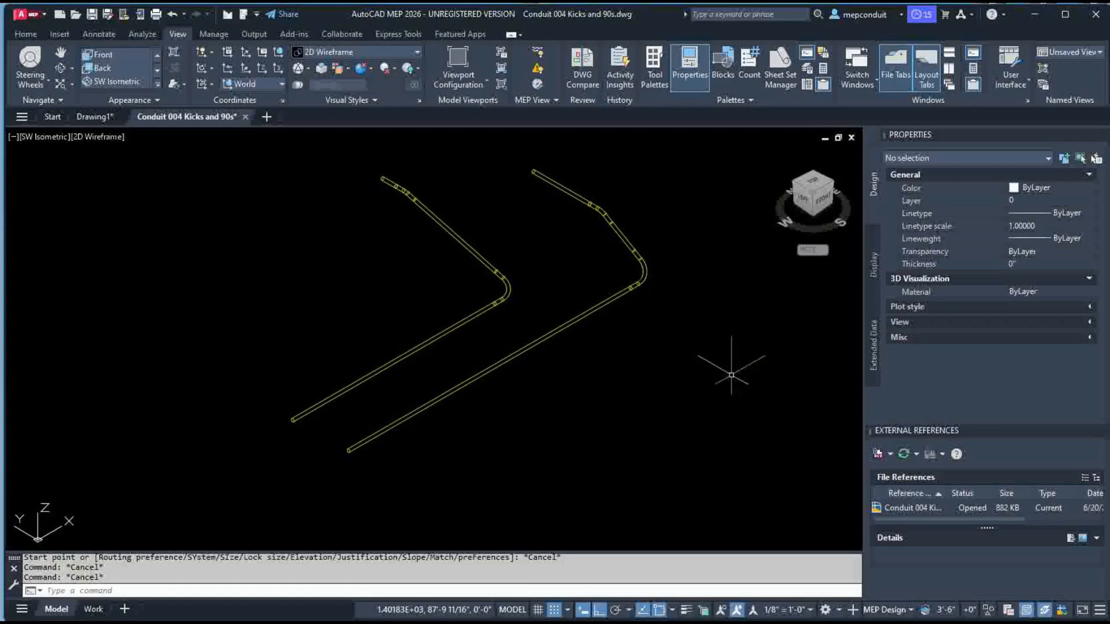
Attach Conduit 007 Floor Plan, 008 Control point, 011 Panels, 016 120v, 018 277v and 019 Feeders as overlay references with relative paths.
left_click(890, 454)
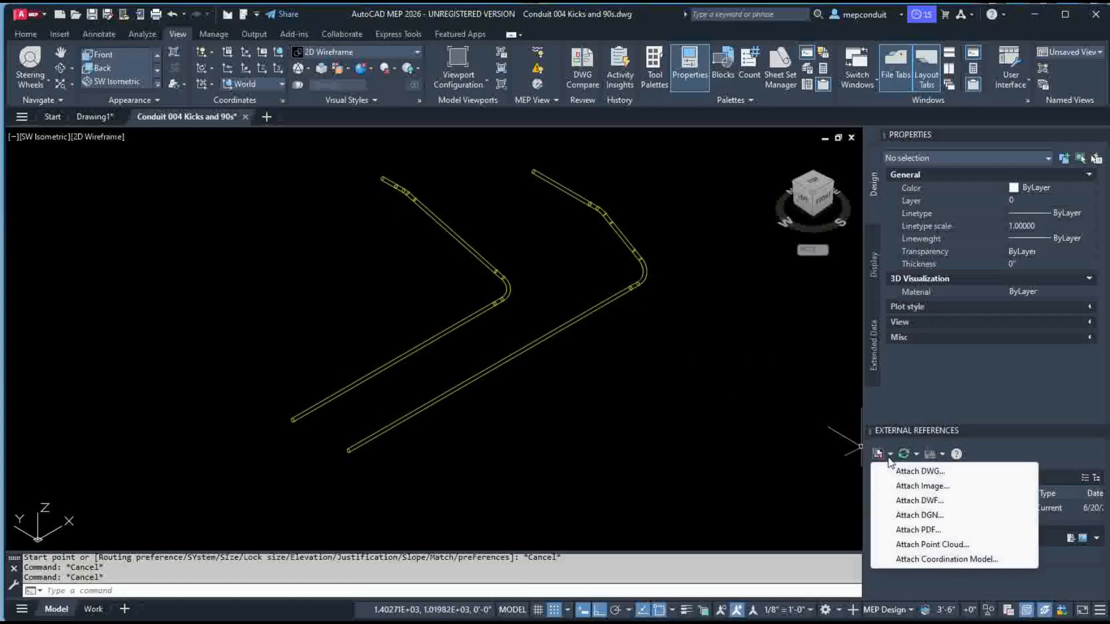
left_click(923, 471)
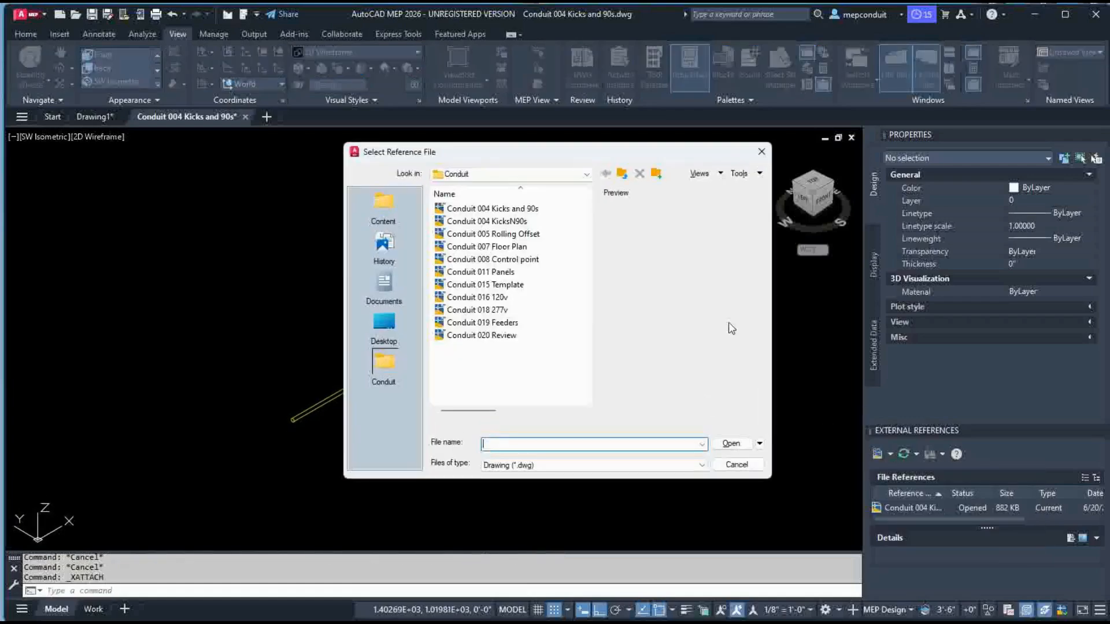
left_click(515, 248)
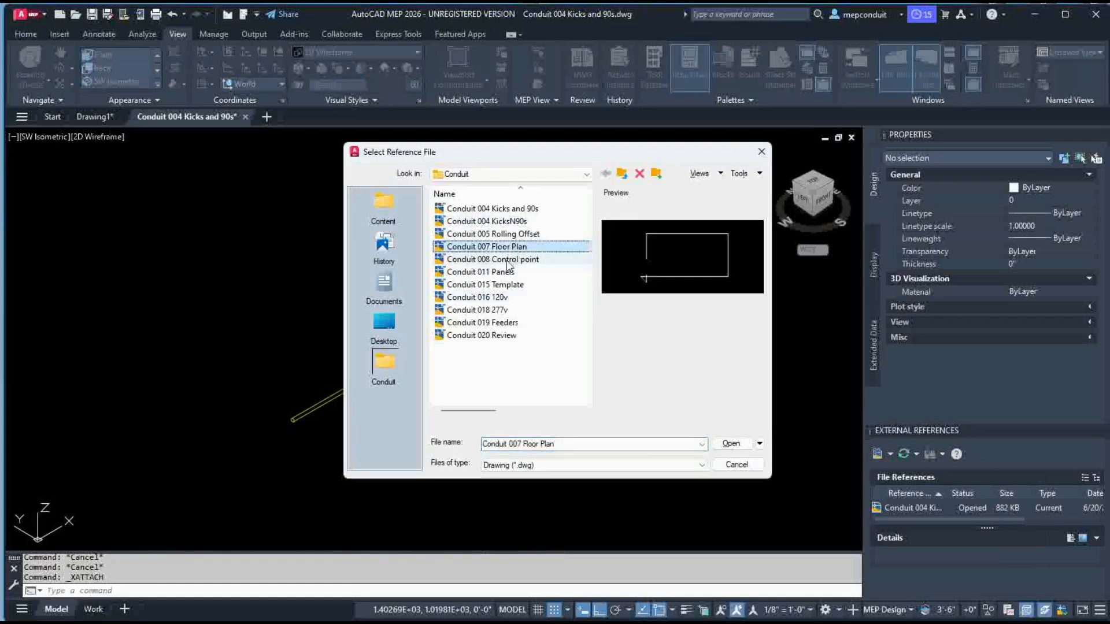
left_click(512, 259, "ctrl")
left_click(504, 272, "ctrl")
left_click(507, 297, "ctrl")
left_click(477, 309, "ctrl")
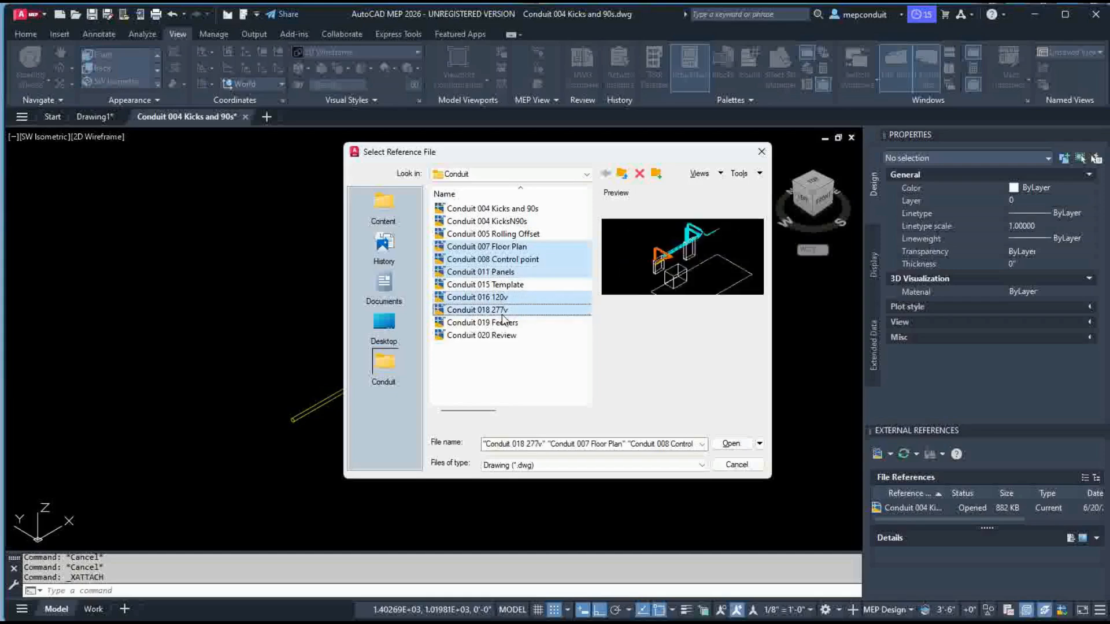
left_click(483, 323, "ctrl")
left_click(731, 444)
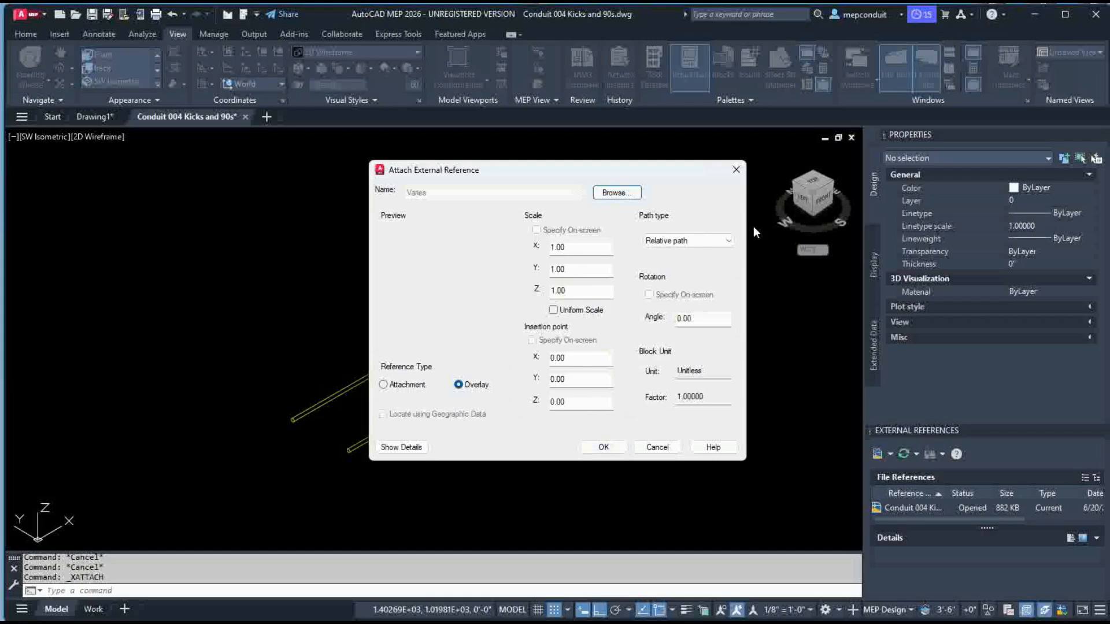
left_click(612, 447)
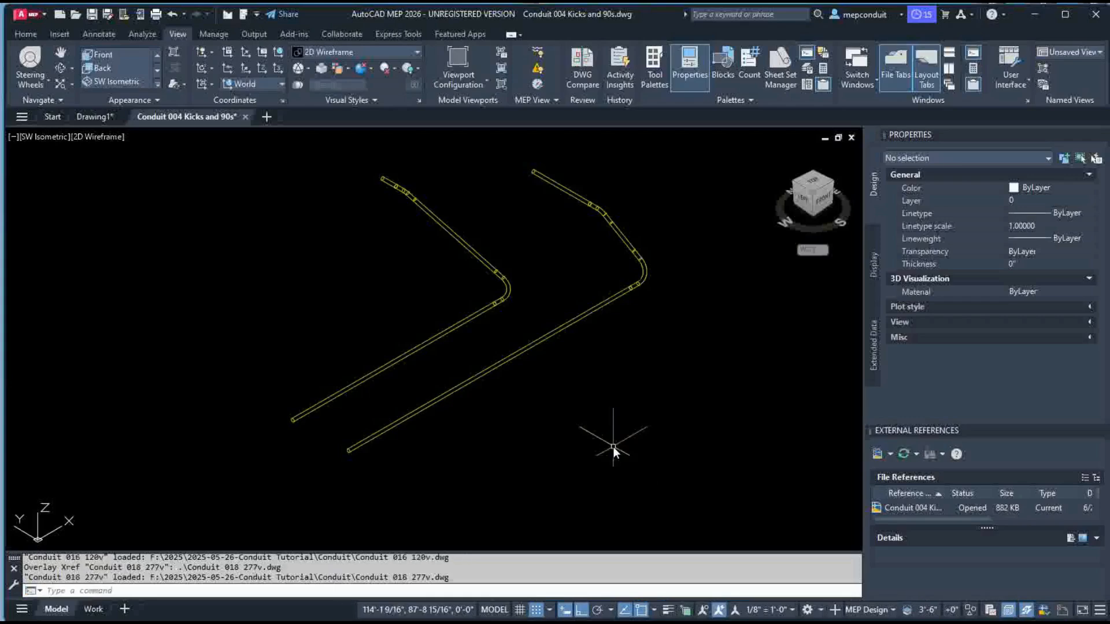
Zoom to the drawing extents and examine the attached reference geometry around the origin.
type("z")
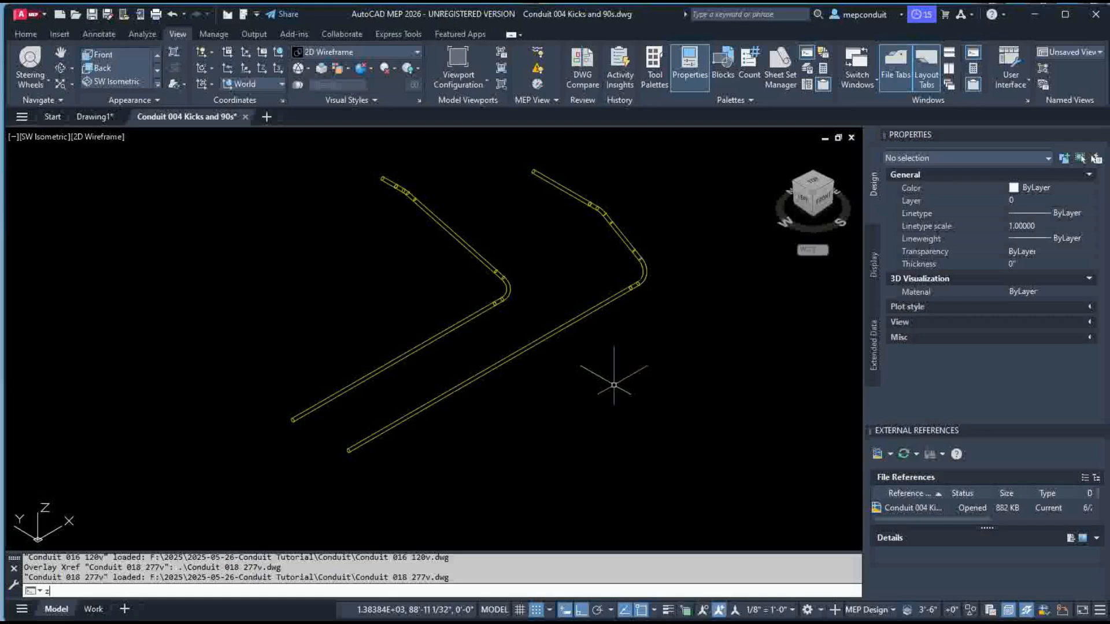
key("Return")
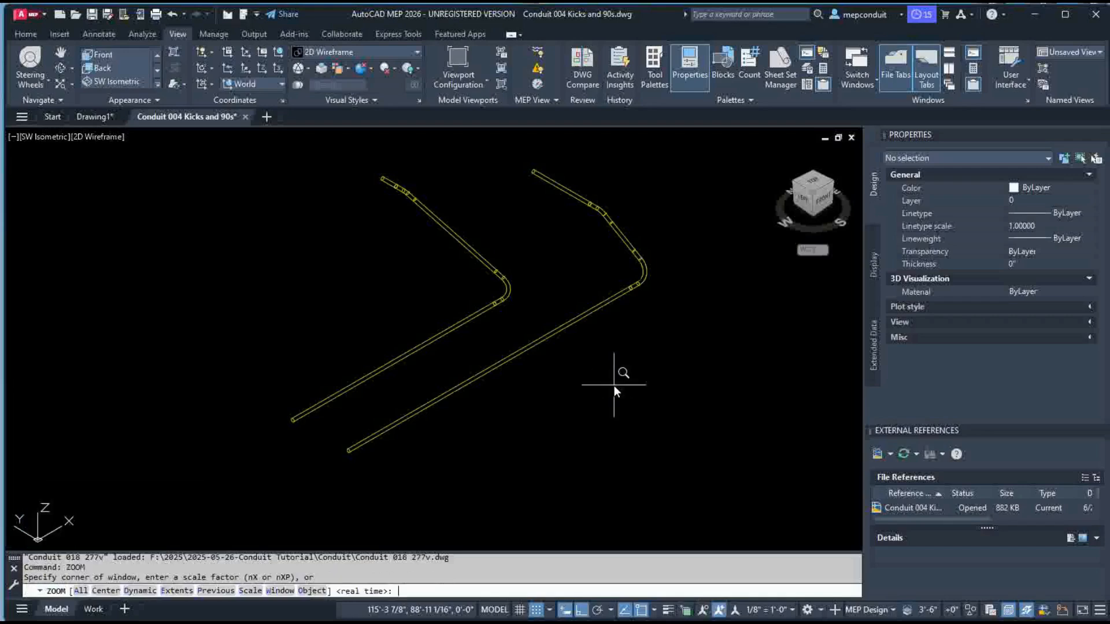
type("e")
key("Return")
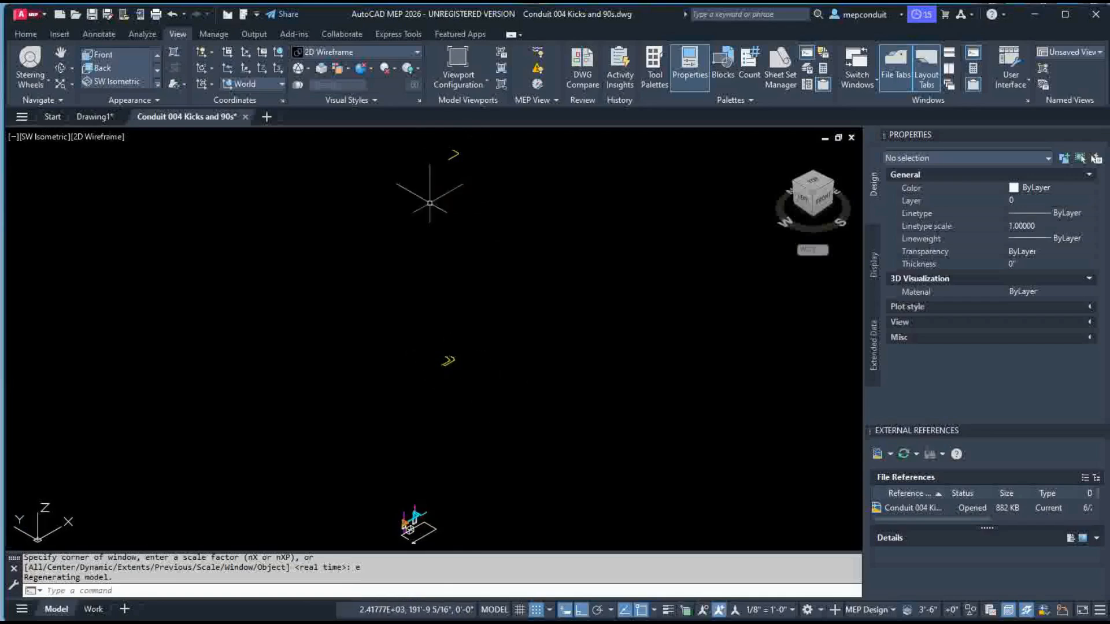
left_click_drag(422, 149, 436, 255)
mouse_move(578, 426)
left_mouse_down()
mouse_move(528, 218)
mouse_move(503, 206)
mouse_move(347, 230)
mouse_move(335, 248)
left_mouse_up()
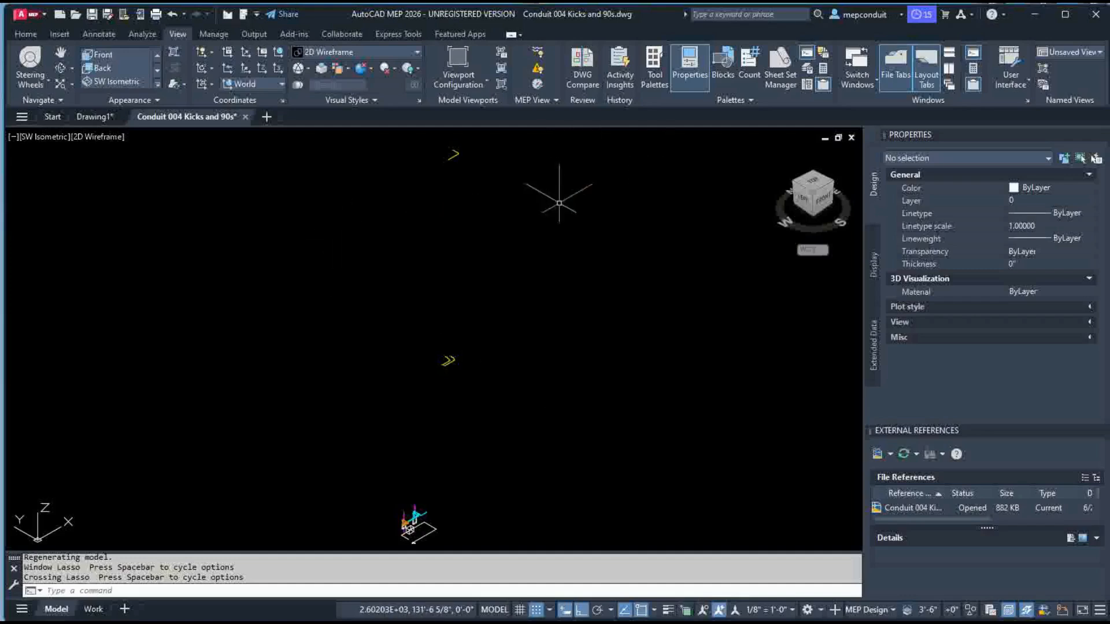
scroll(408, 527, "up", 5)
scroll(415, 544, "up", 2)
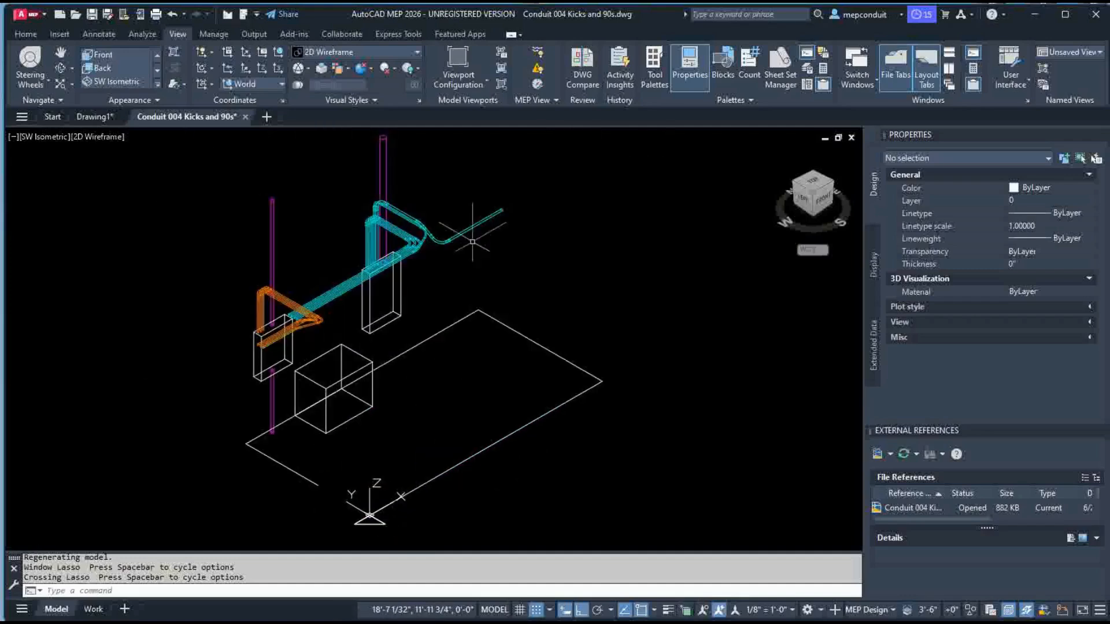
Inspect the cyan and orange conduit references and the equipment box by selecting each in turn.
left_click(370, 272)
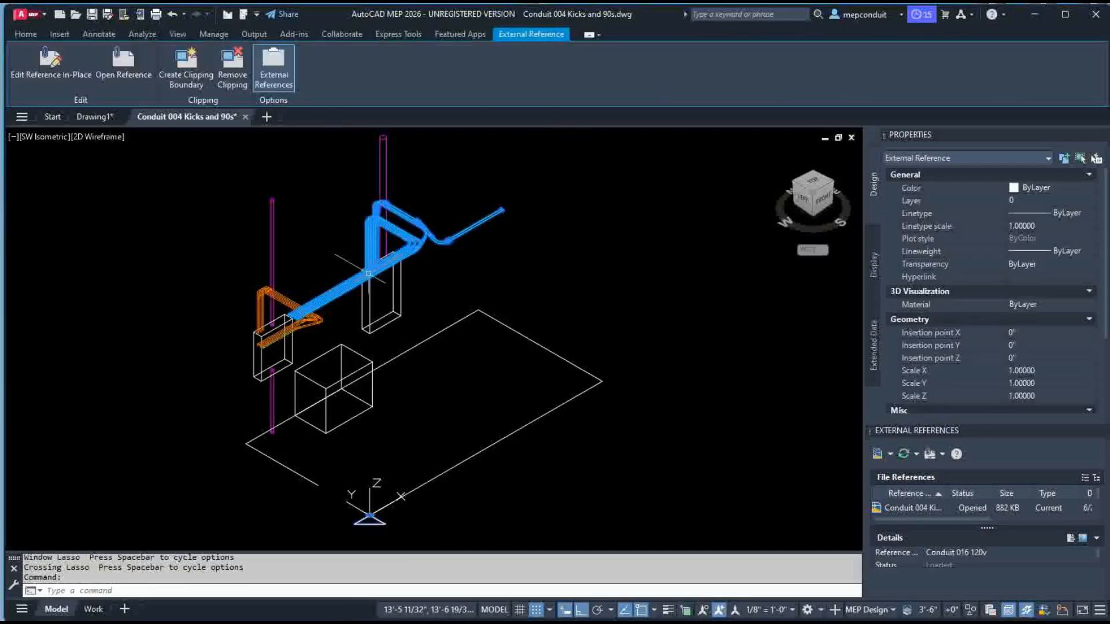
key("Escape")
left_click(296, 298)
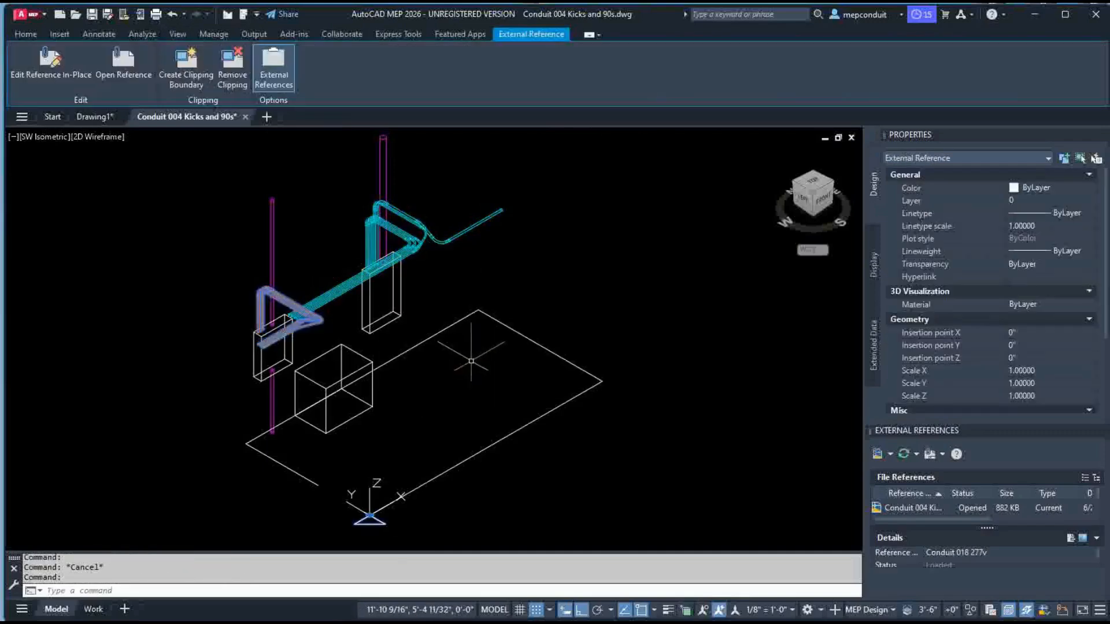
key("Escape")
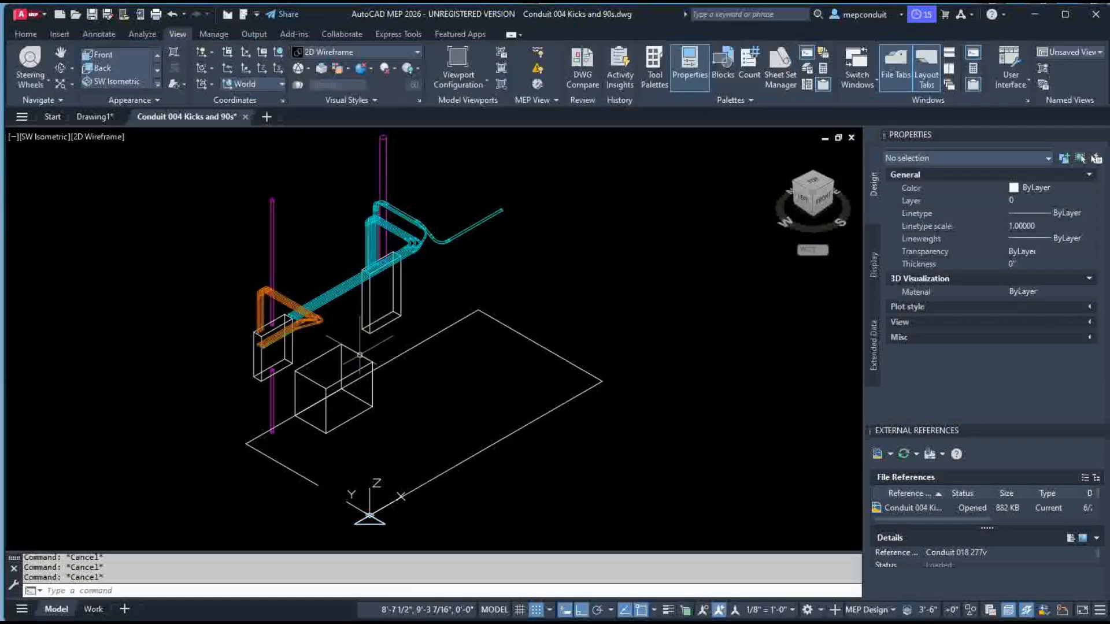
left_click(360, 354)
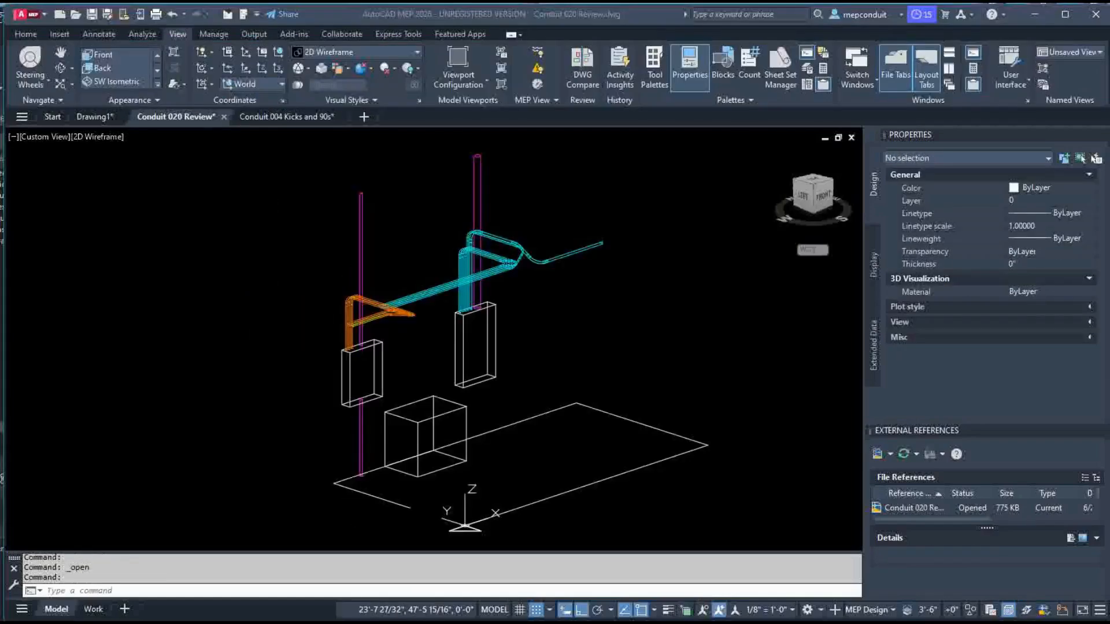